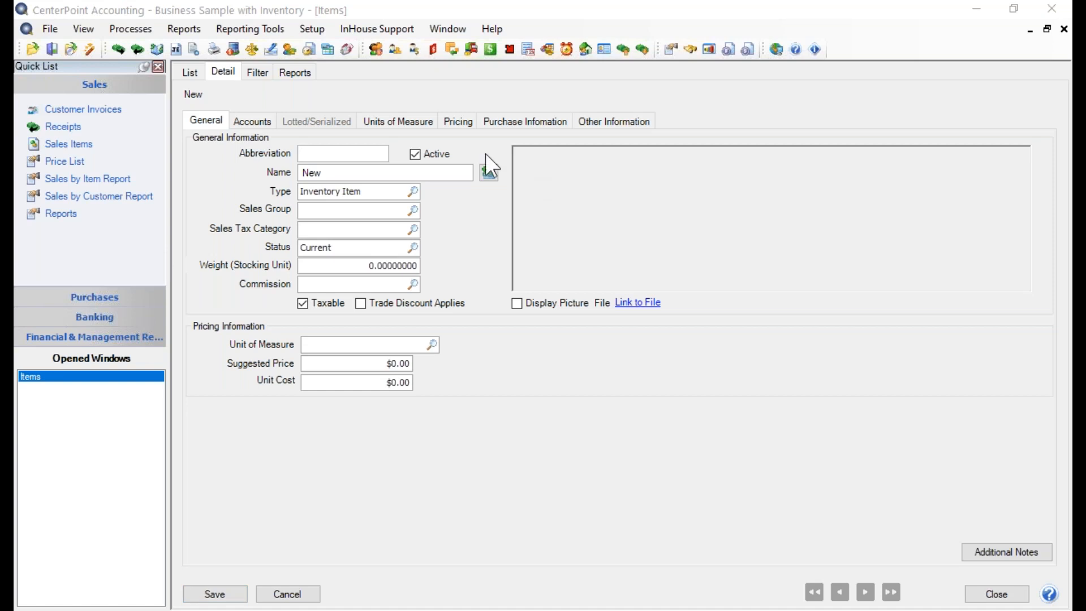
- Enter Atomic 79C as the new item's abbreviation
left_click(311, 155)
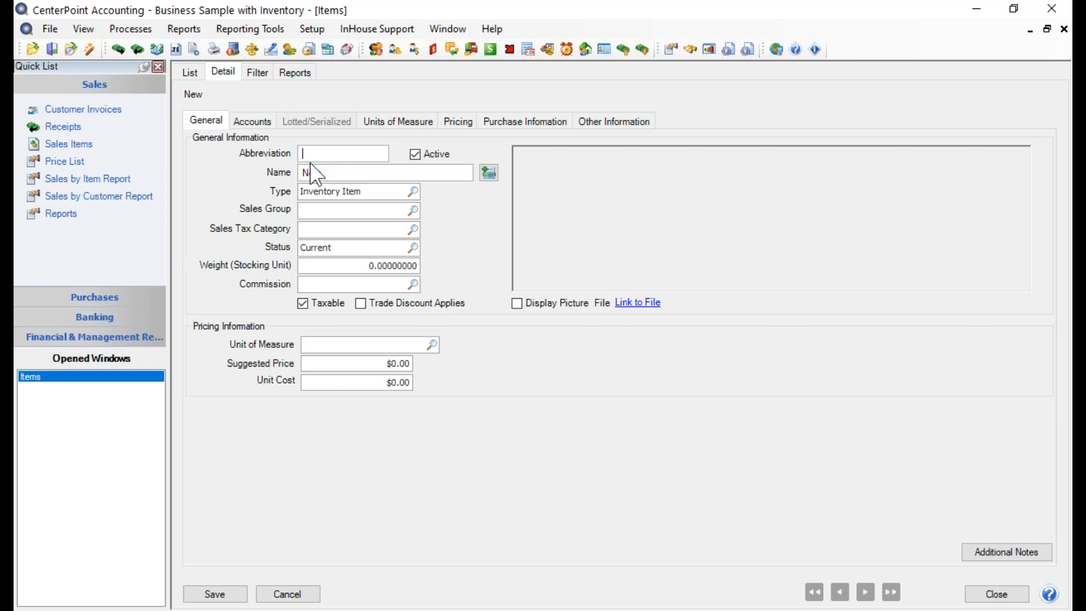
type("Atomic 79C")
key("Tab")
key("Tab")
- Name the new item Atomic Vantage 79C Ski Package
type("Atomic Vange")
key("BackSpace")
type("tage 79C Ski Packag")
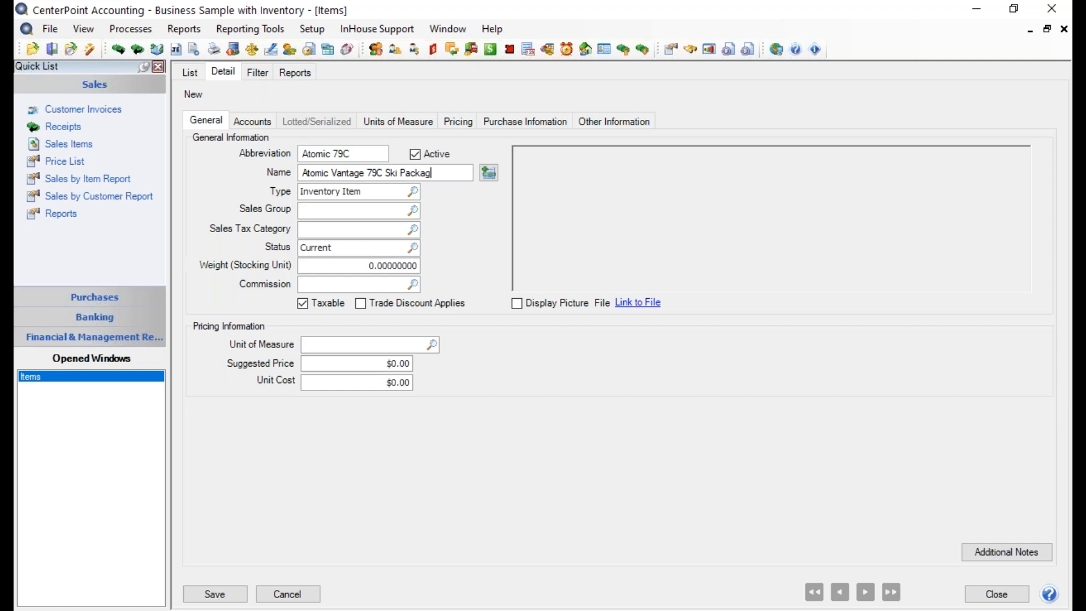
type("e")
key("BackSpace")
type("e")
- Add the additional description "Atomic Vantage 79C Skies plus M10GW Bindings" to the item and confirm it
left_click(488, 172)
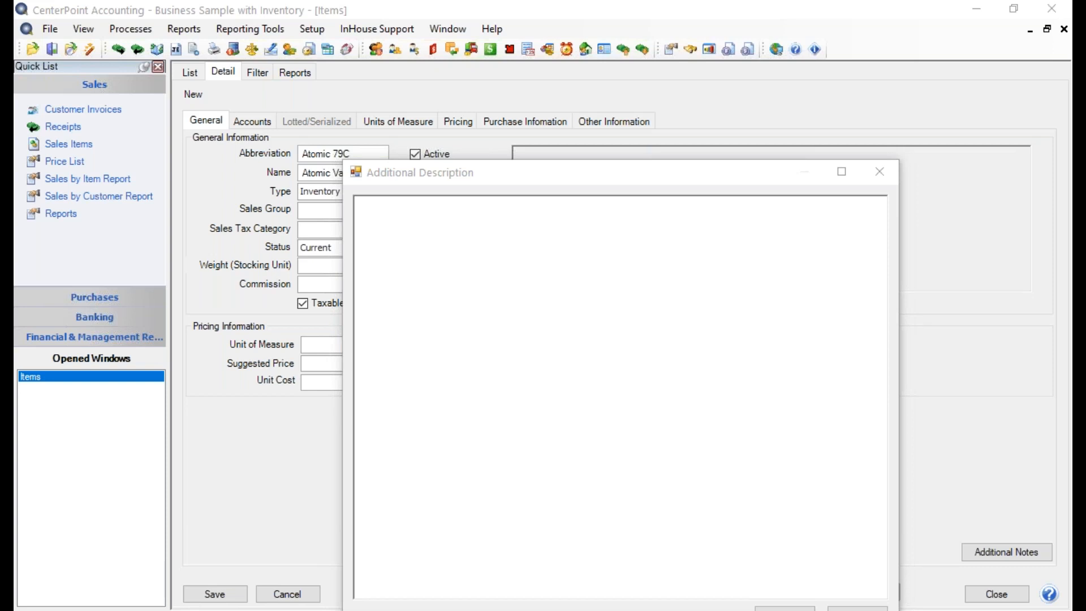
left_click(432, 238)
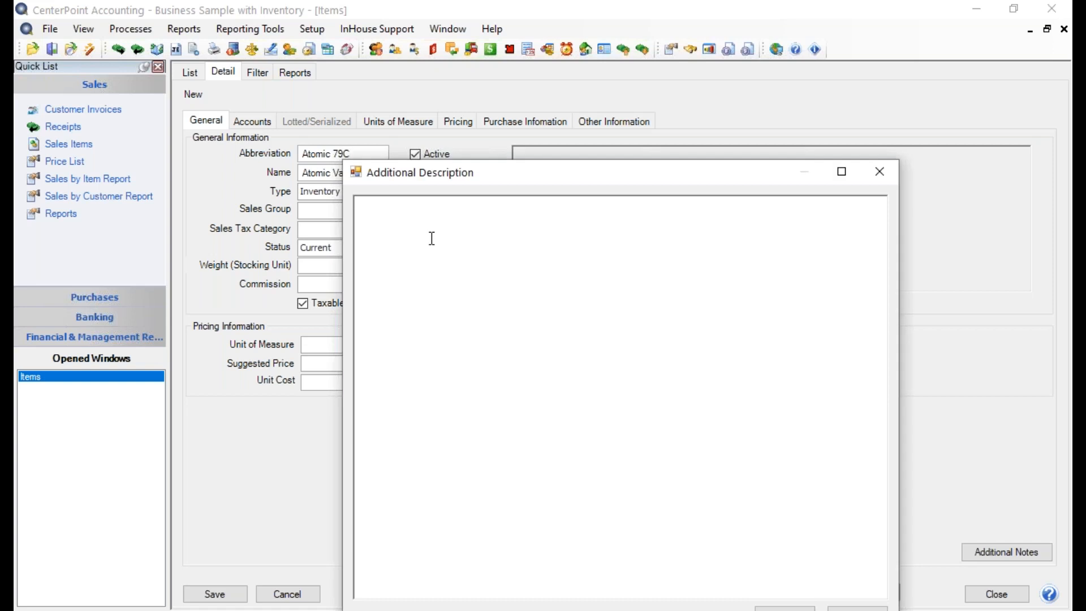
type("Atomic Vang")
key("BackSpace")
type("tae")
key("BackSpace")
key("BackSpace")
key("BackSpace")
type("tage 79C Skies ")
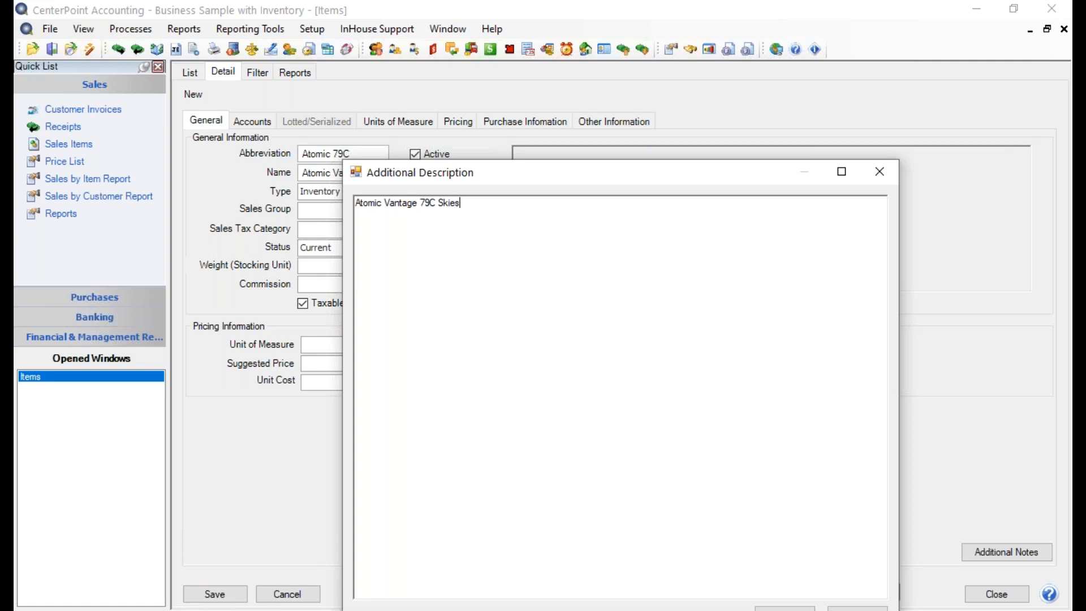
type("plus M10GW Bindings")
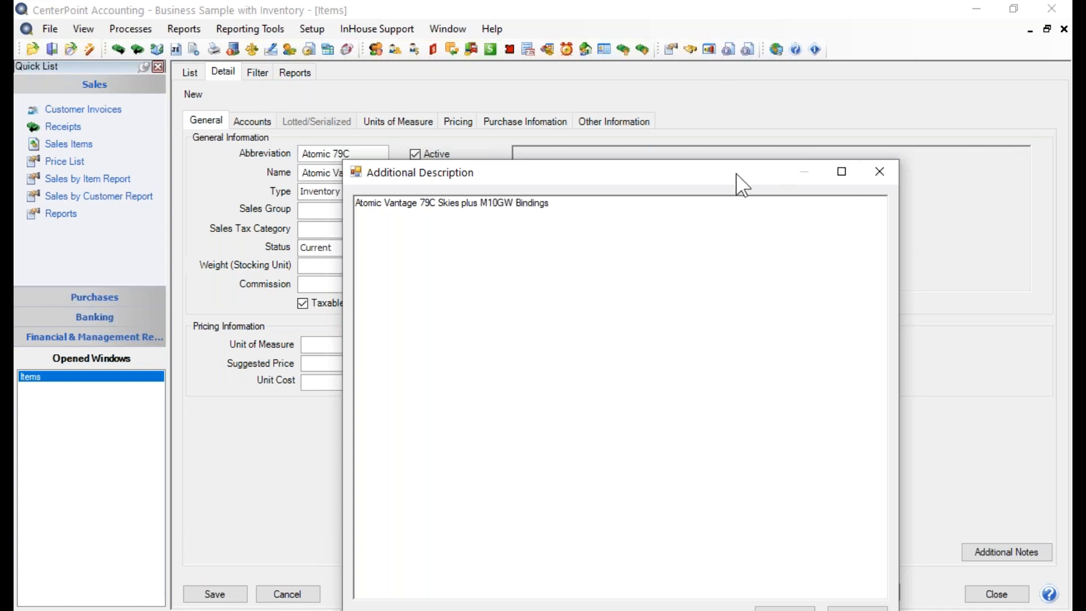
left_click_drag(740, 184, 748, 112)
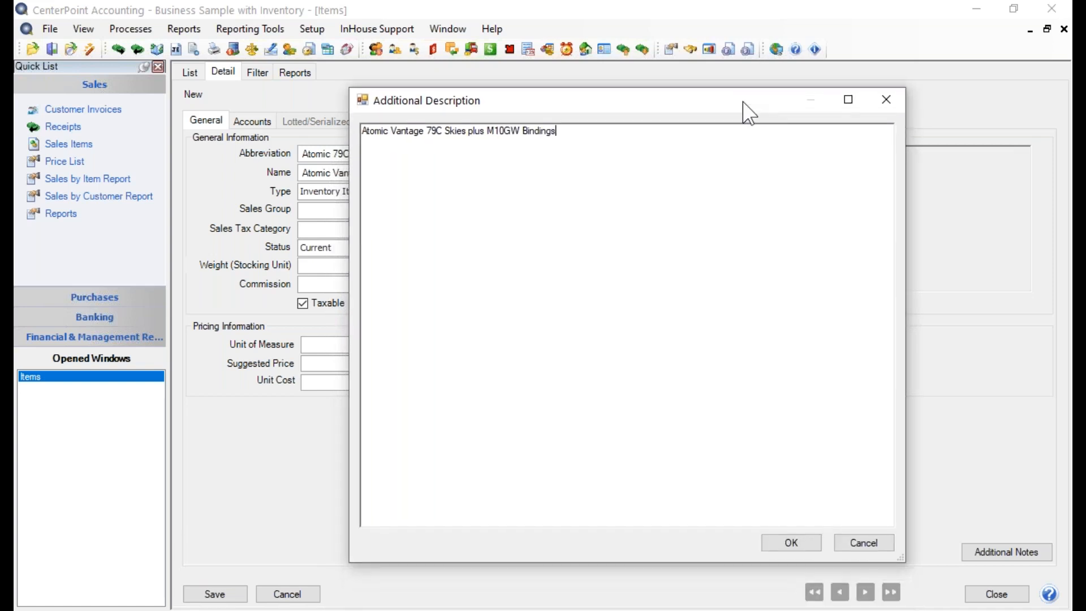
left_click(791, 542)
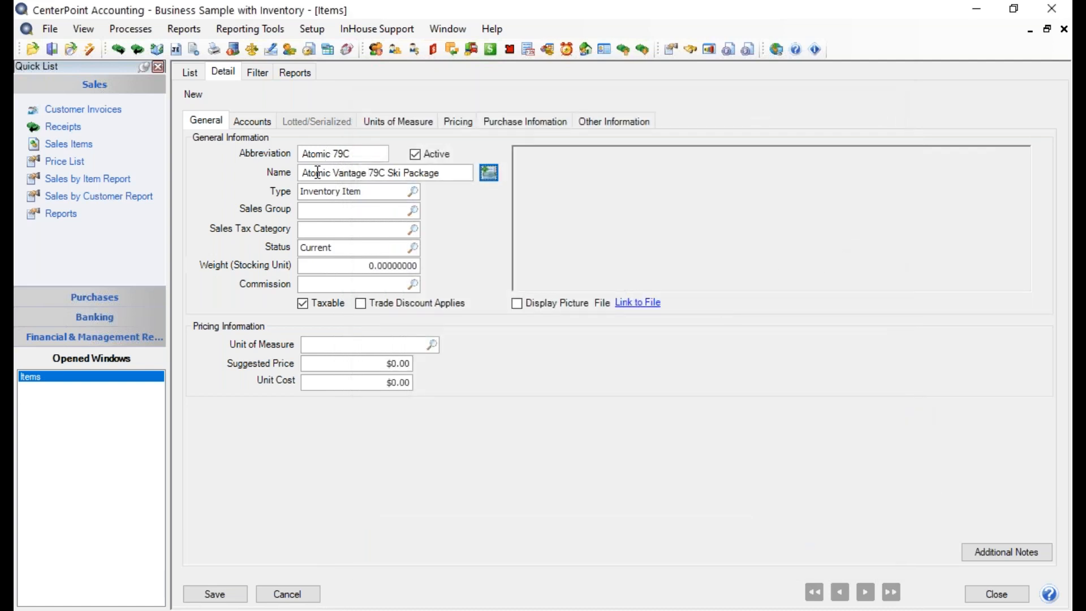
- Reopen the item's additional description to review its text, and close it again
left_click(486, 177)
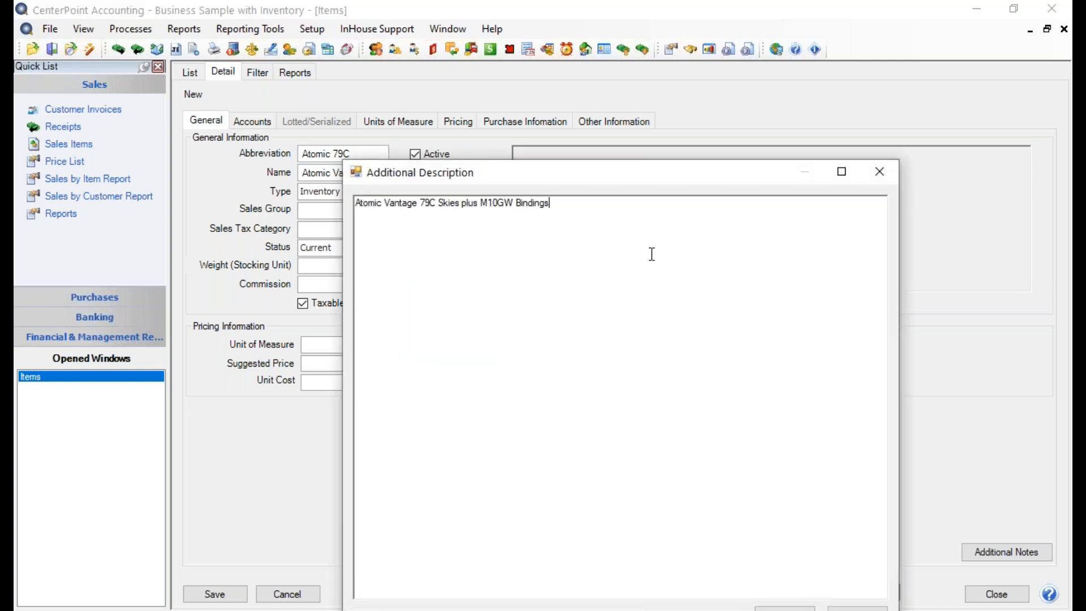
left_click_drag(623, 173, 622, 124)
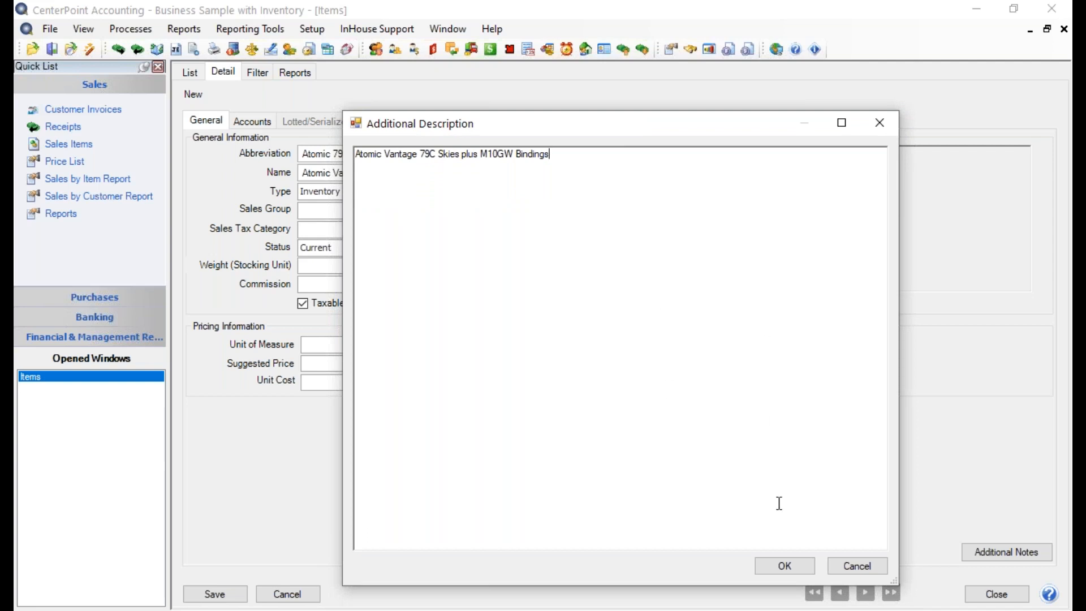
left_click(789, 562)
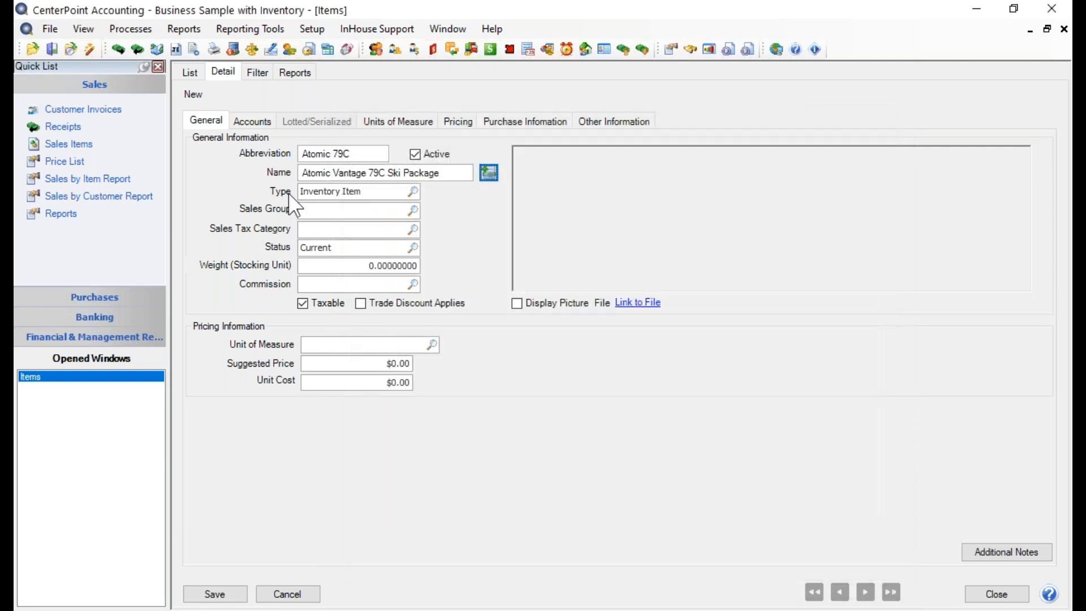
- Choose Inventory Item as the item's type and assign it to the Ski Packages sales group
left_click(413, 191)
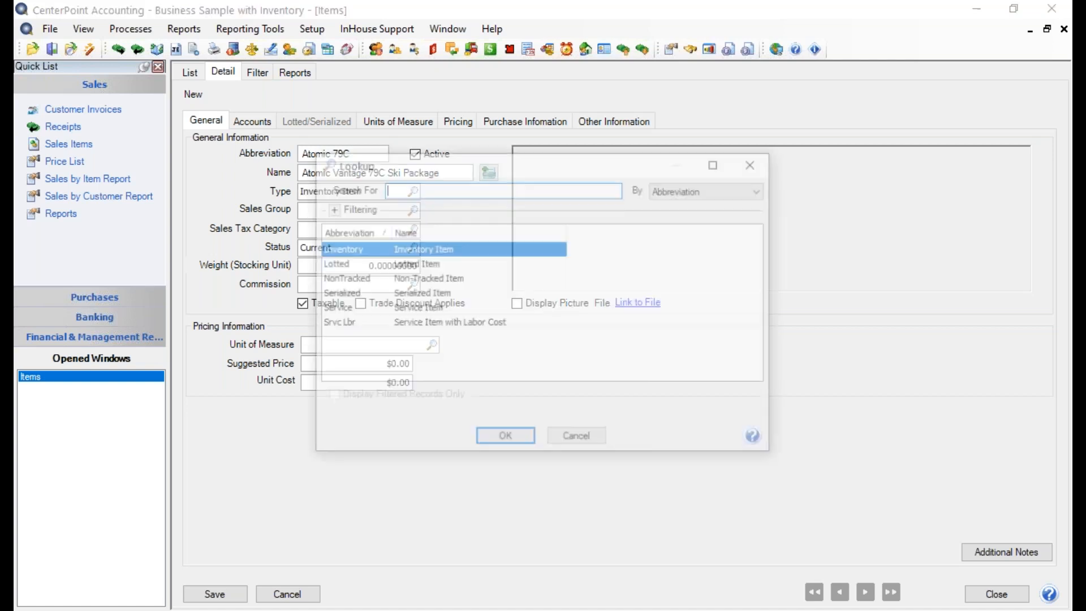
left_click(505, 439)
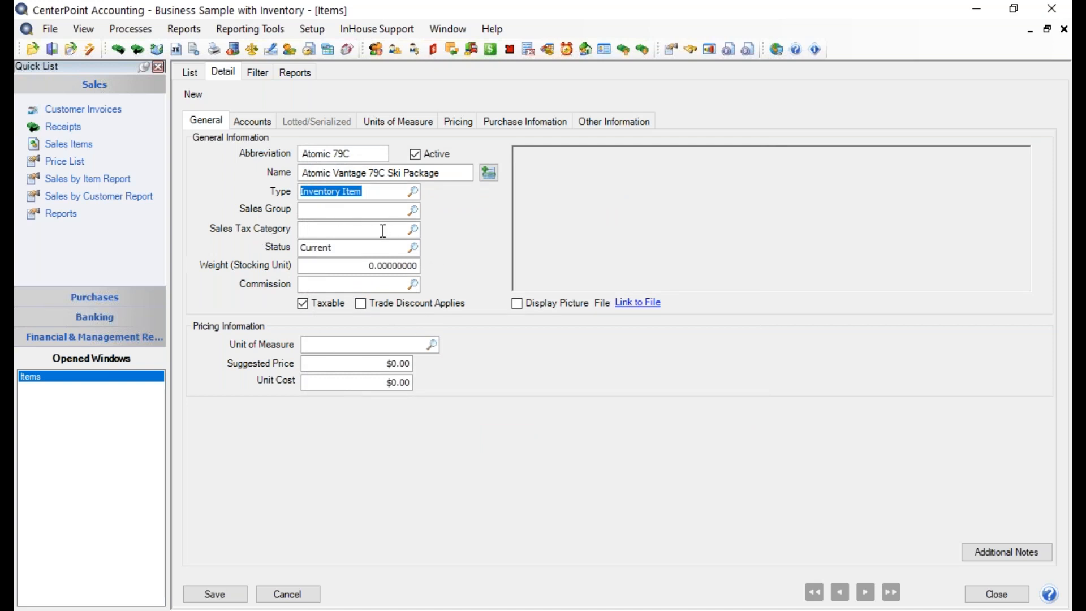
left_click(413, 211)
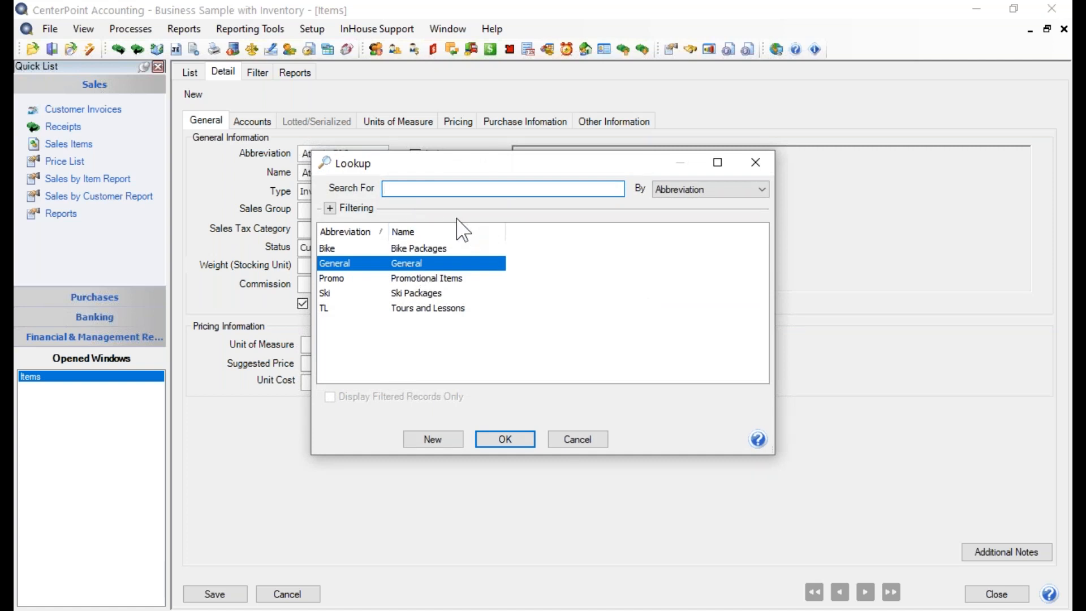
left_click(435, 293)
left_click(490, 439)
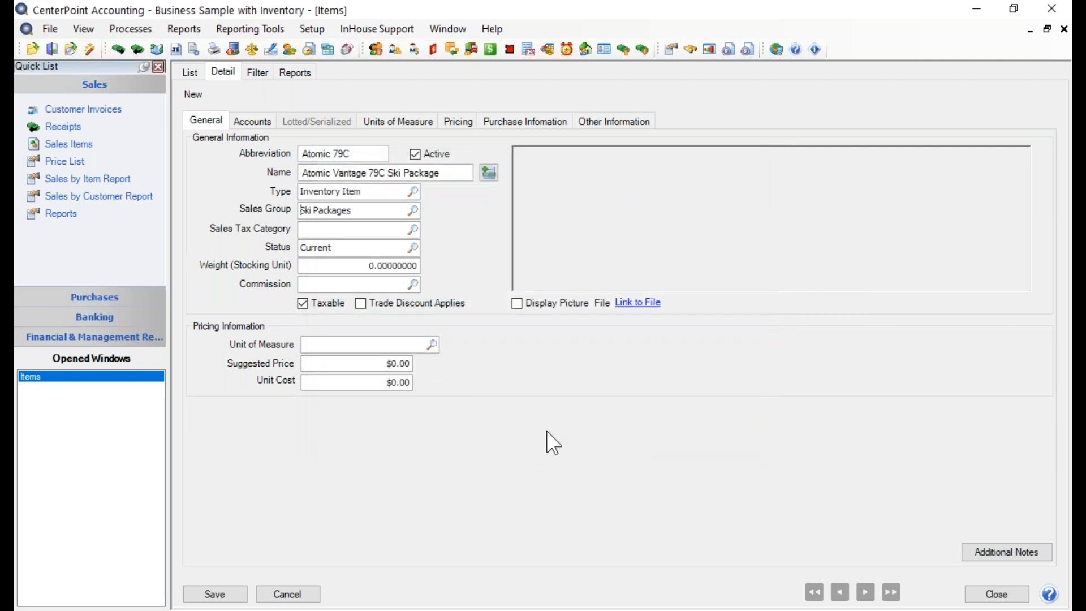
- Open the Ski Packages sales group for editing, review its sales, returns and cost of goods sold accounts, and save it
right_click(360, 212)
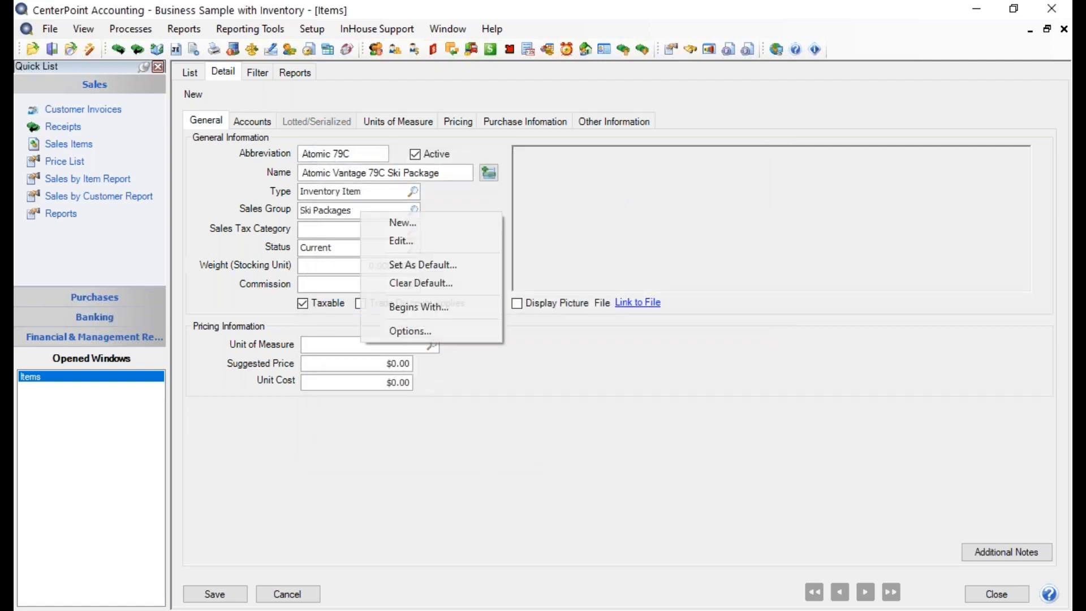
left_click(382, 239)
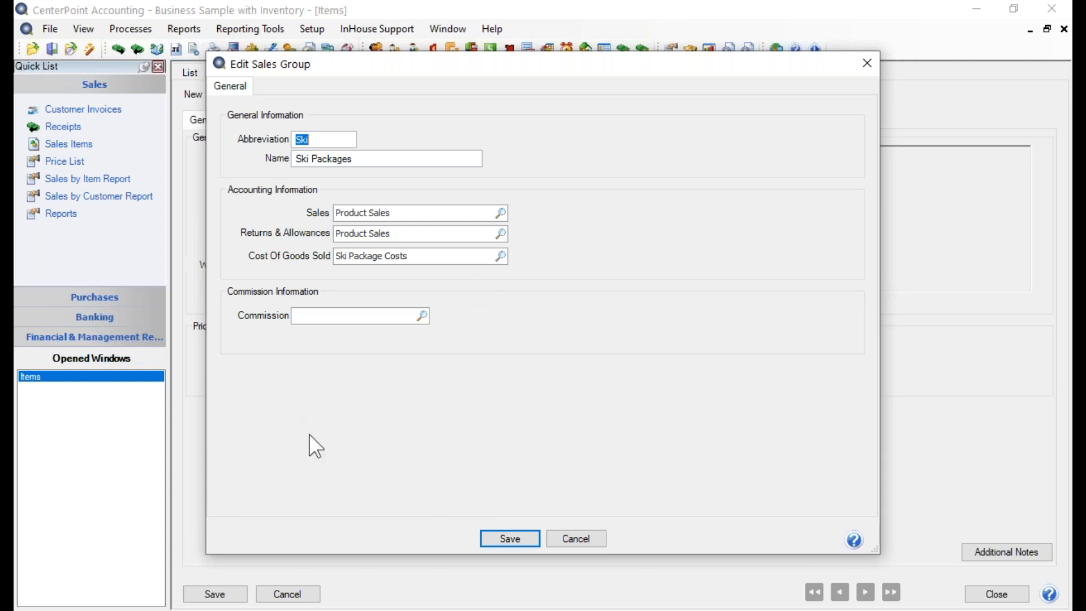
left_click(500, 541)
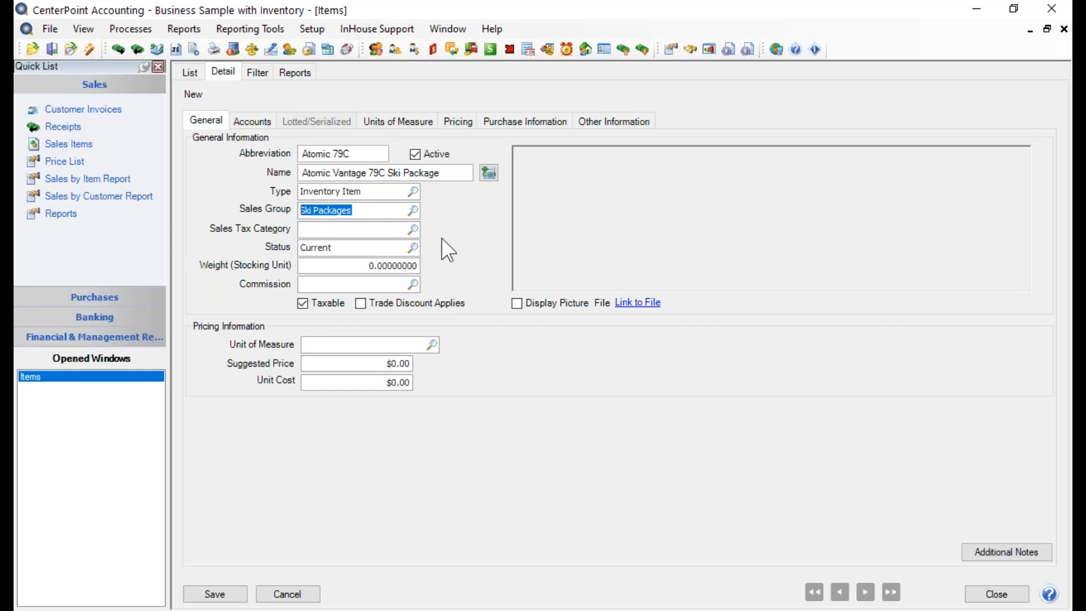
- Set the item's sales tax category to General
left_click(415, 234)
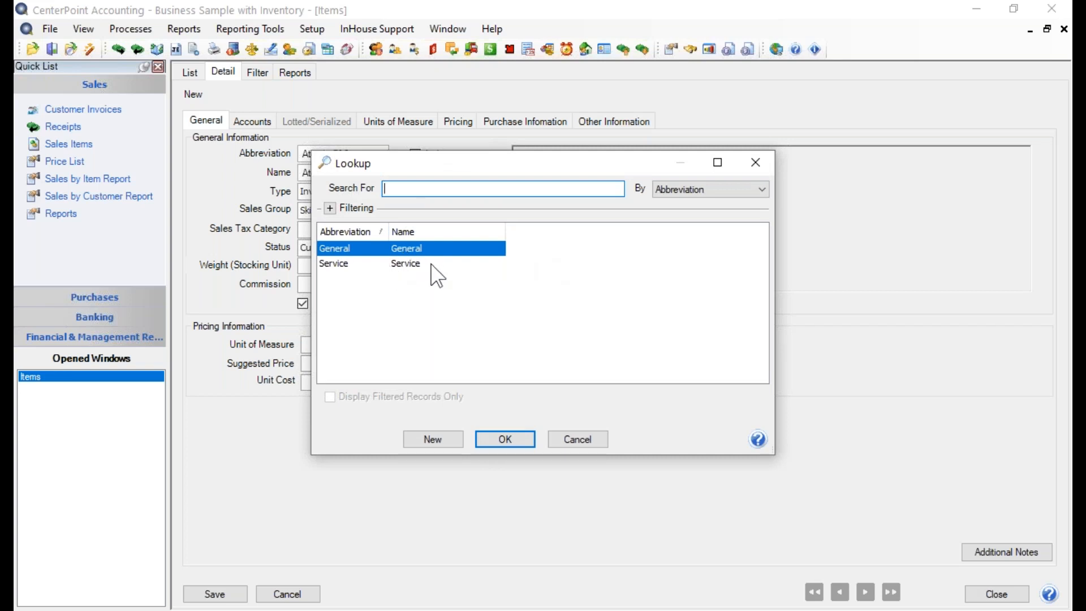
left_click(416, 251)
left_click(510, 441)
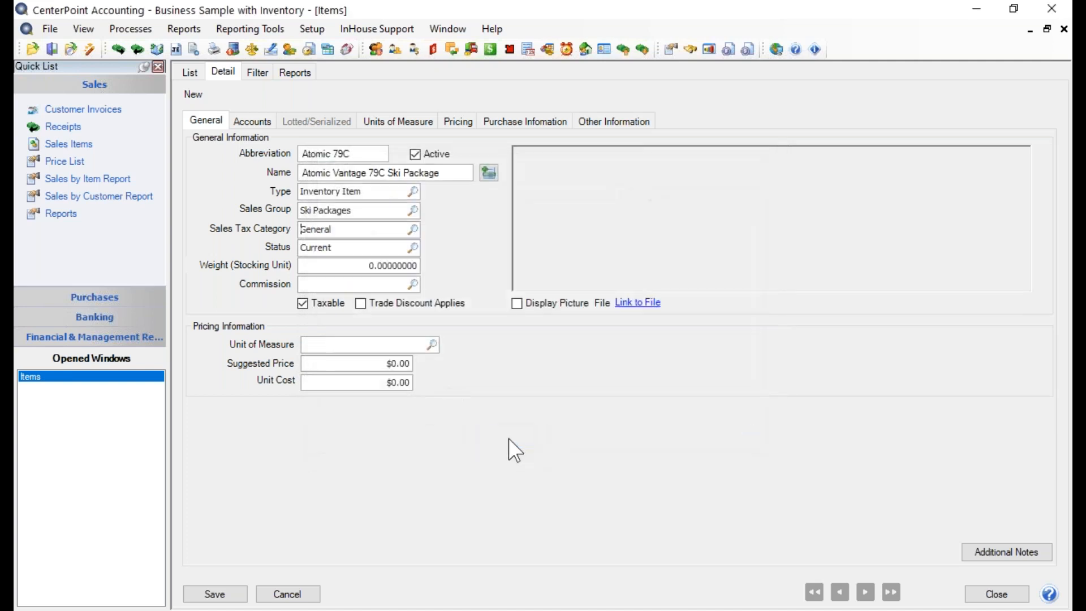
- Open the General sales tax category for editing, review its tax jurisdictions, and save it
right_click(364, 228)
left_click(412, 256)
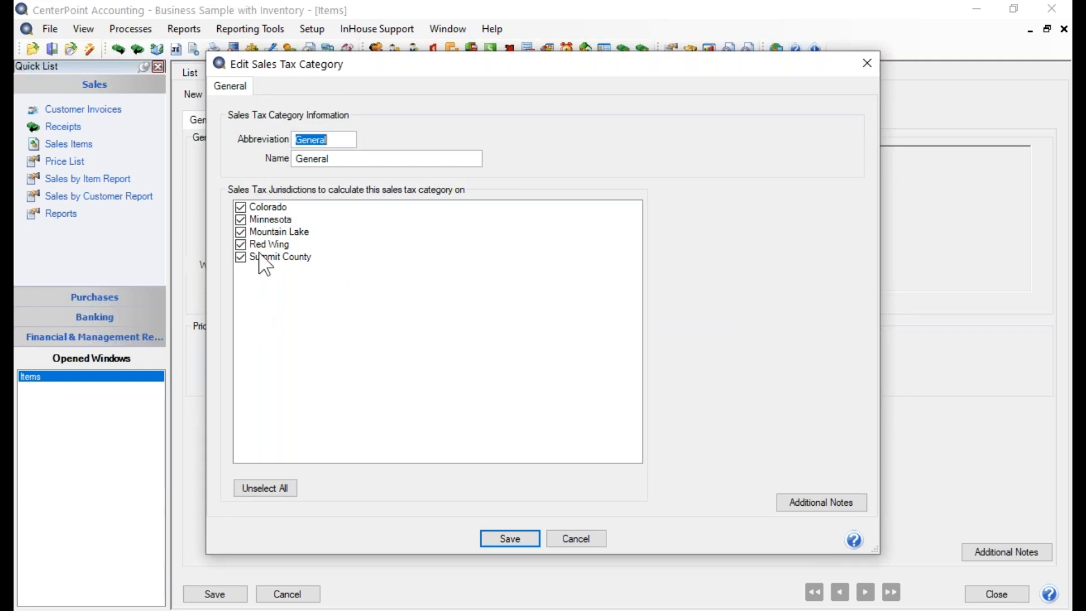
left_click(493, 533)
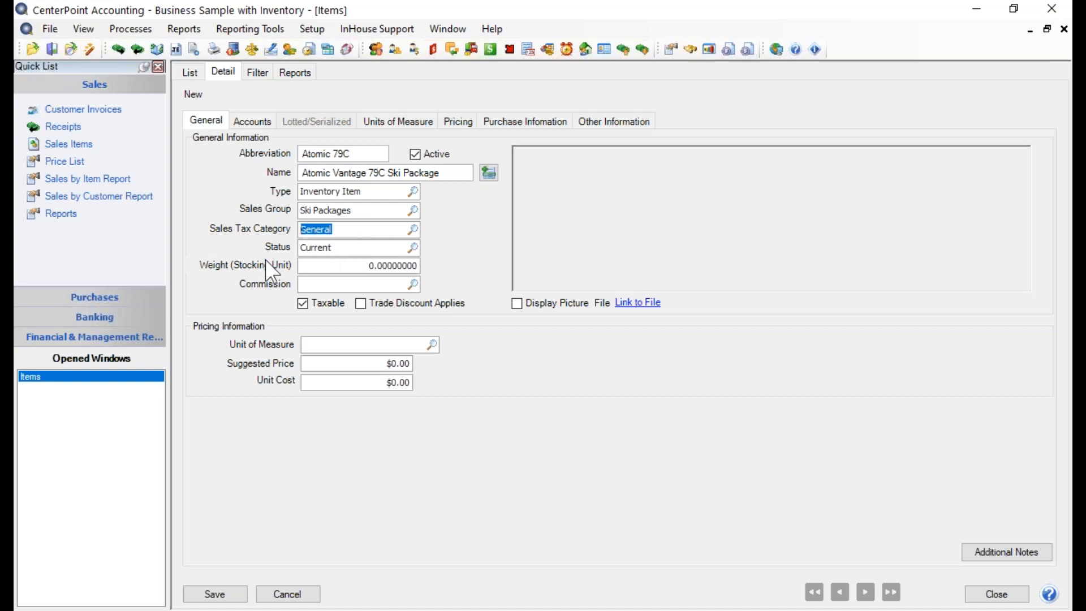
- Choose Current as the item's status and set its stocking unit weight to 38.6
left_click(412, 247)
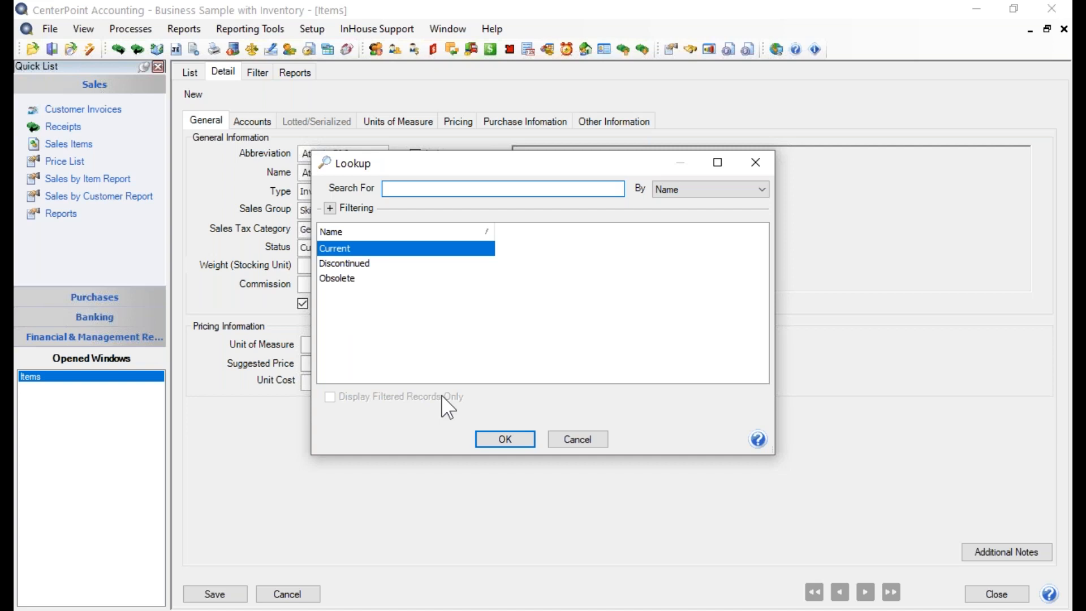
left_click(518, 439)
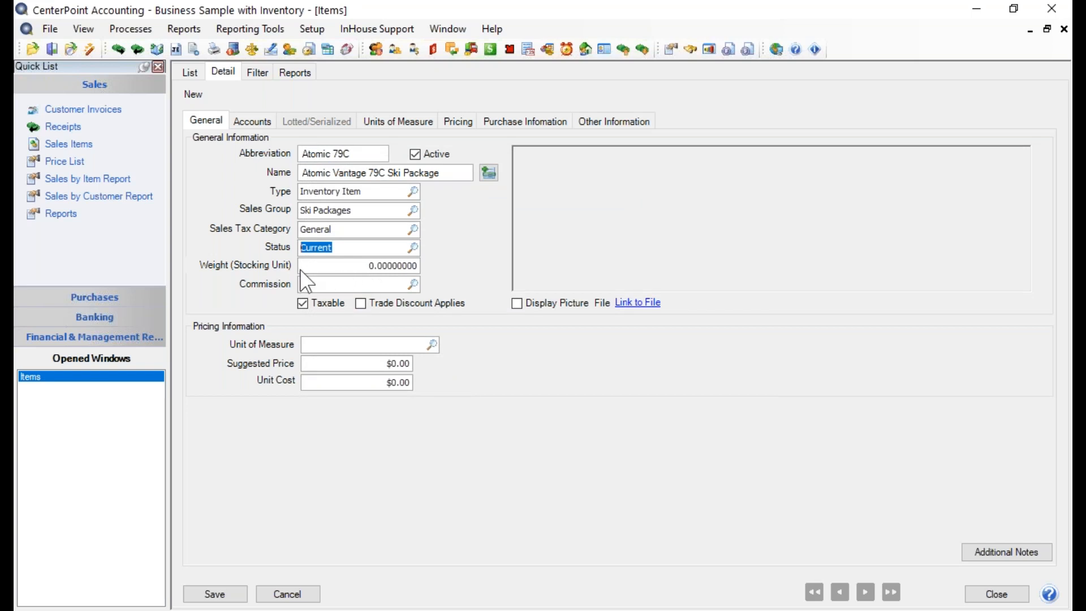
left_click(327, 266)
left_click_drag(327, 265, 426, 254)
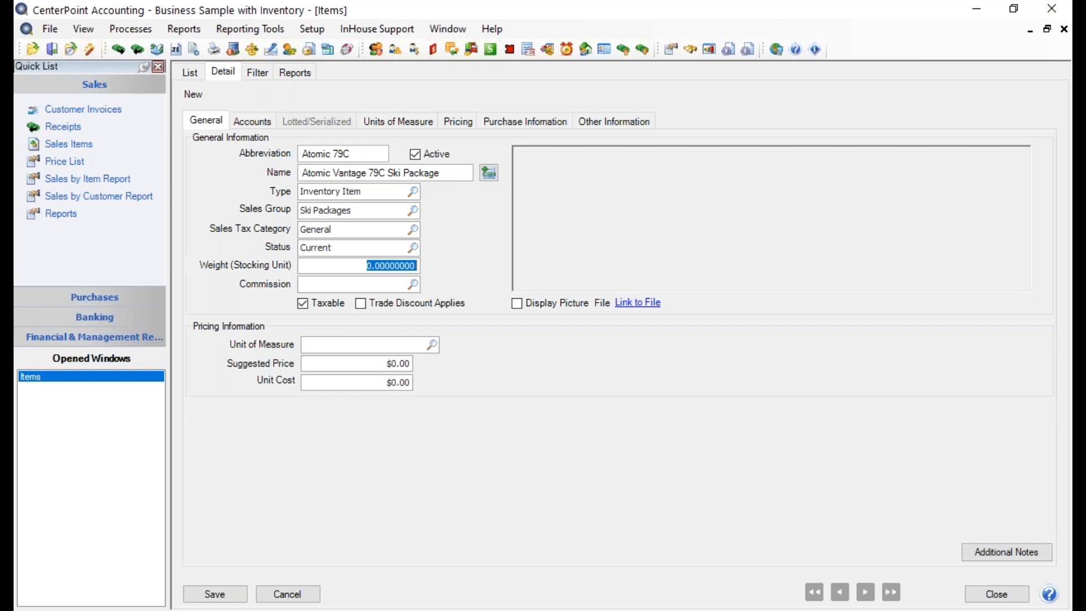
type("38.6")
key("Tab")
- Set the unit of measure in the item's pricing information to Each
left_click(431, 344)
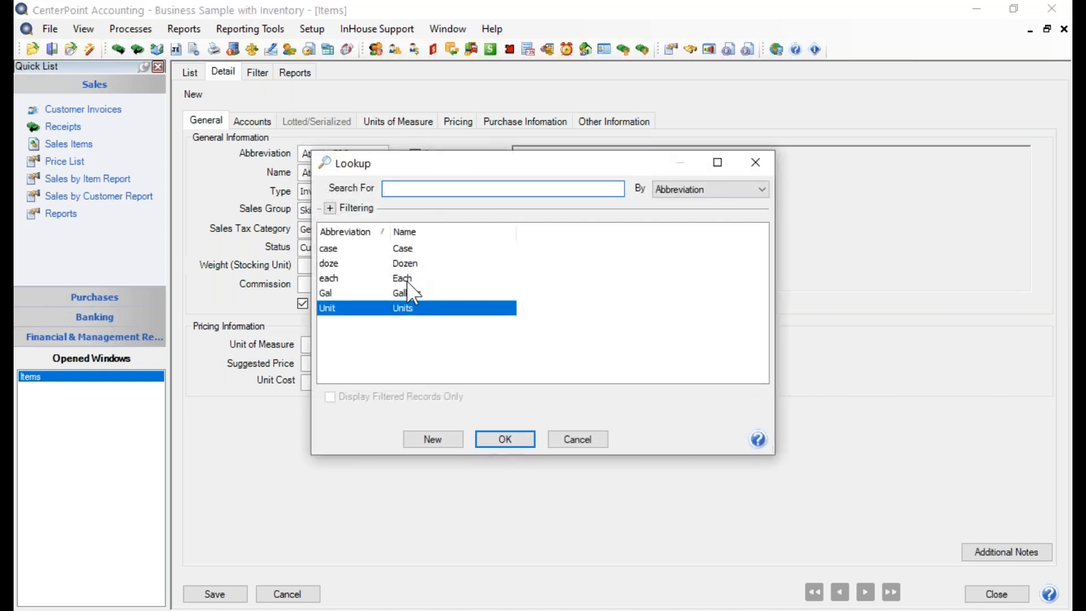
left_click(408, 279)
left_click(493, 440)
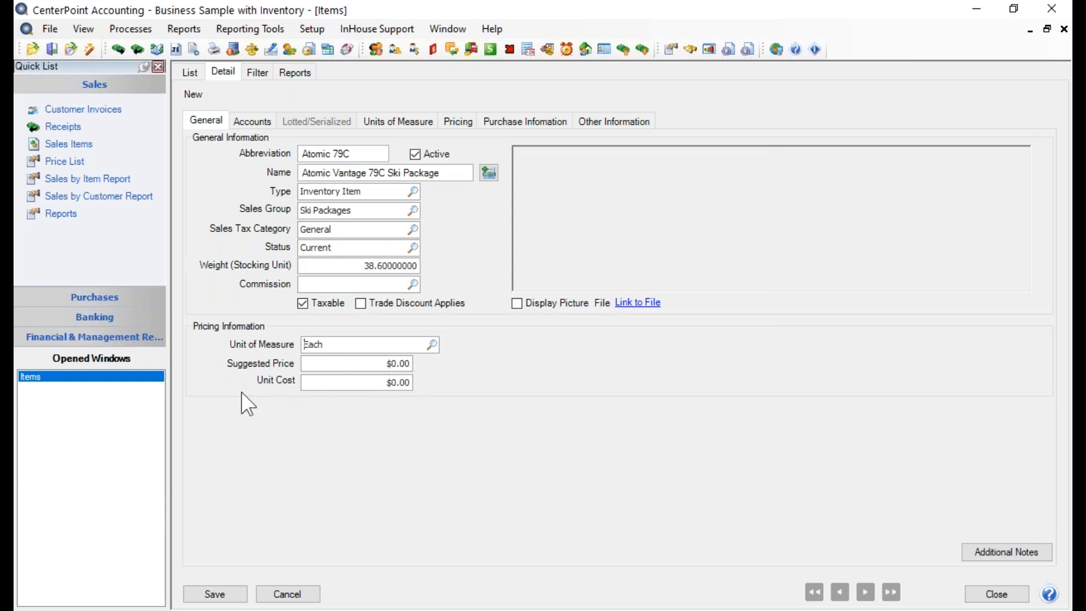
- Set the item's suggested price to $550.00 and its unit cost to $279.00
left_click(363, 364)
type("550.")
key("Tab")
type("279.")
key("Tab")
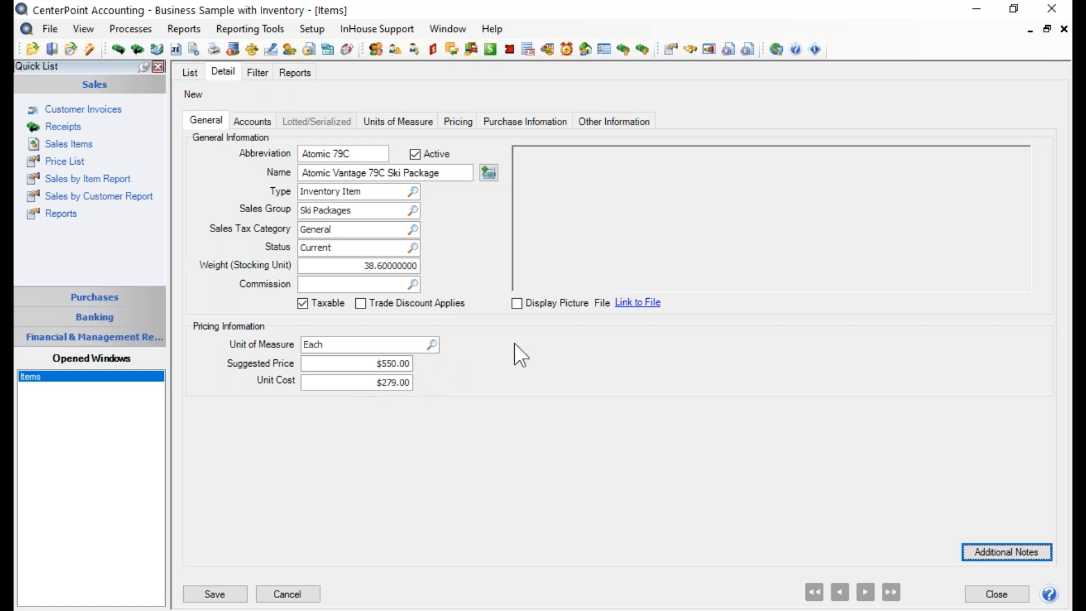
- Assign the Inventory asset account as the item's inventory account
left_click(247, 122)
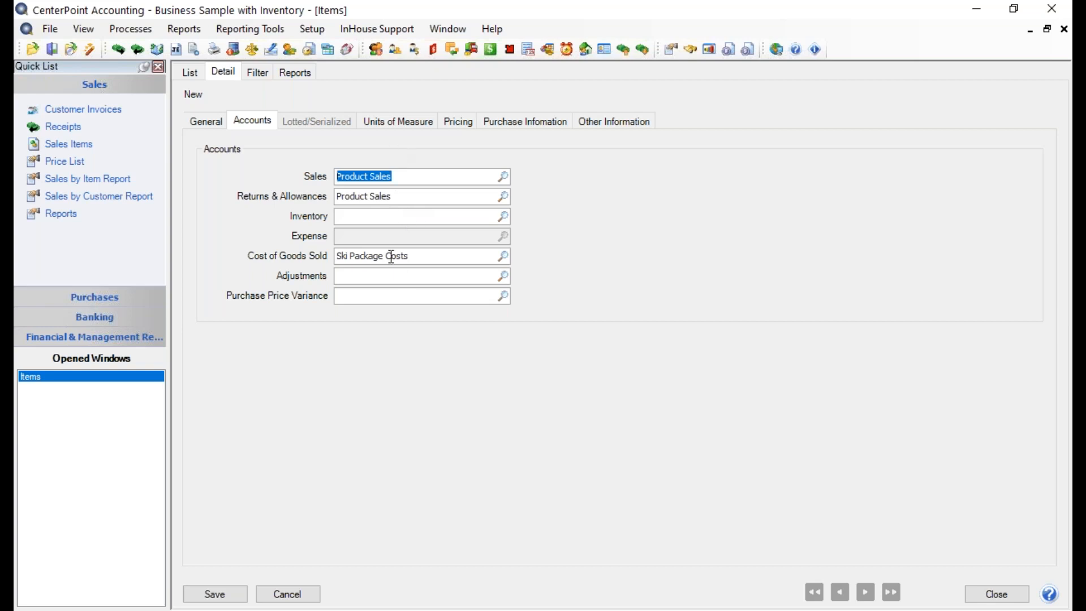
left_click(497, 217)
left_click(497, 216)
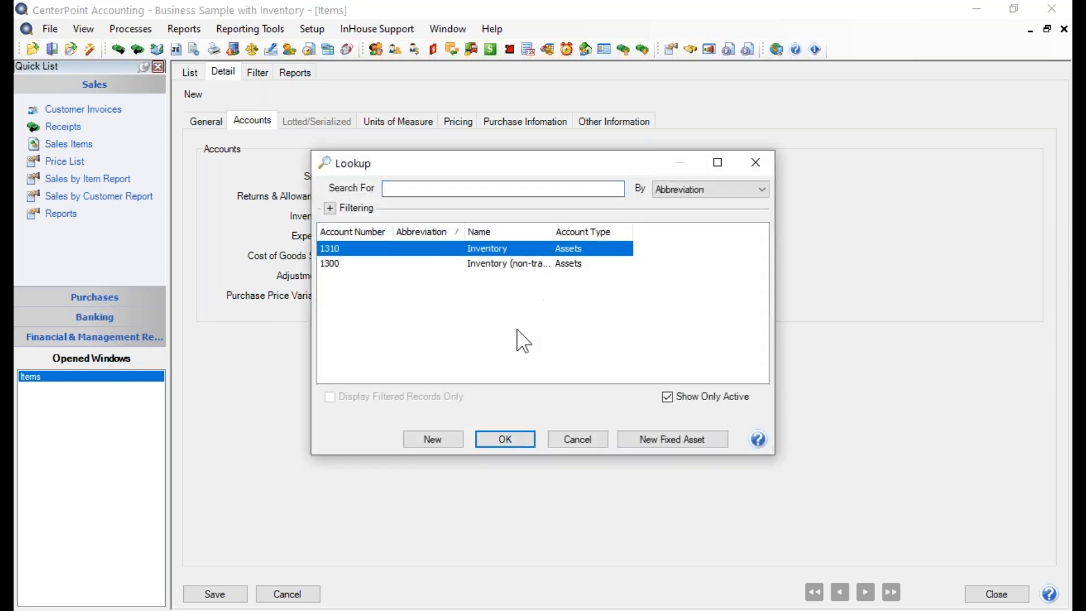
left_click(507, 432)
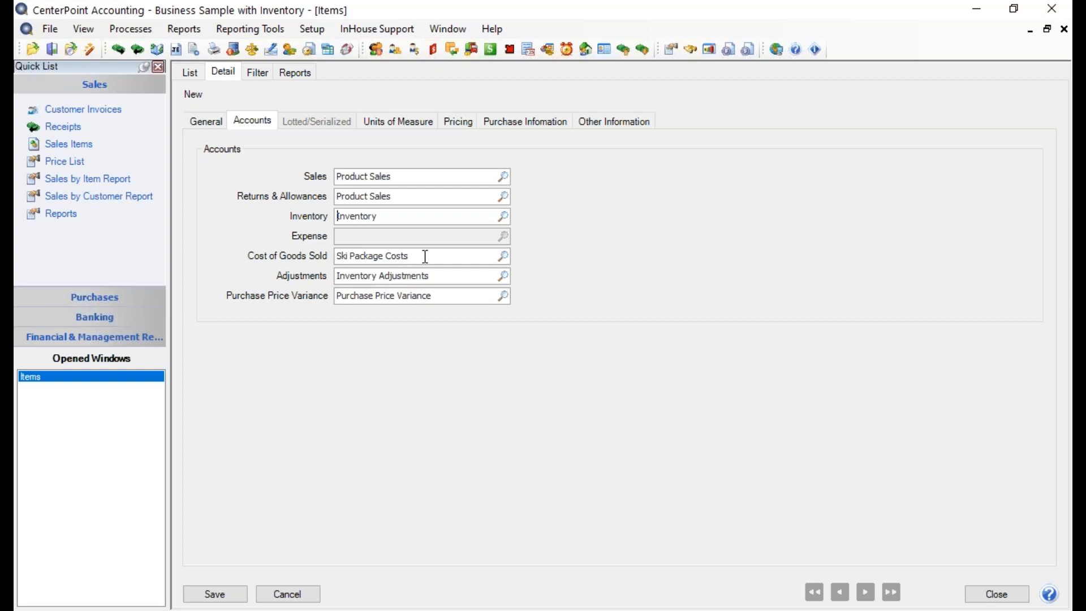
- Open the assigned Inventory account, examine its offset, adjustments and purchase price variance accounts, and leave without saving
left_click(379, 218)
right_click(378, 218)
left_click(432, 258)
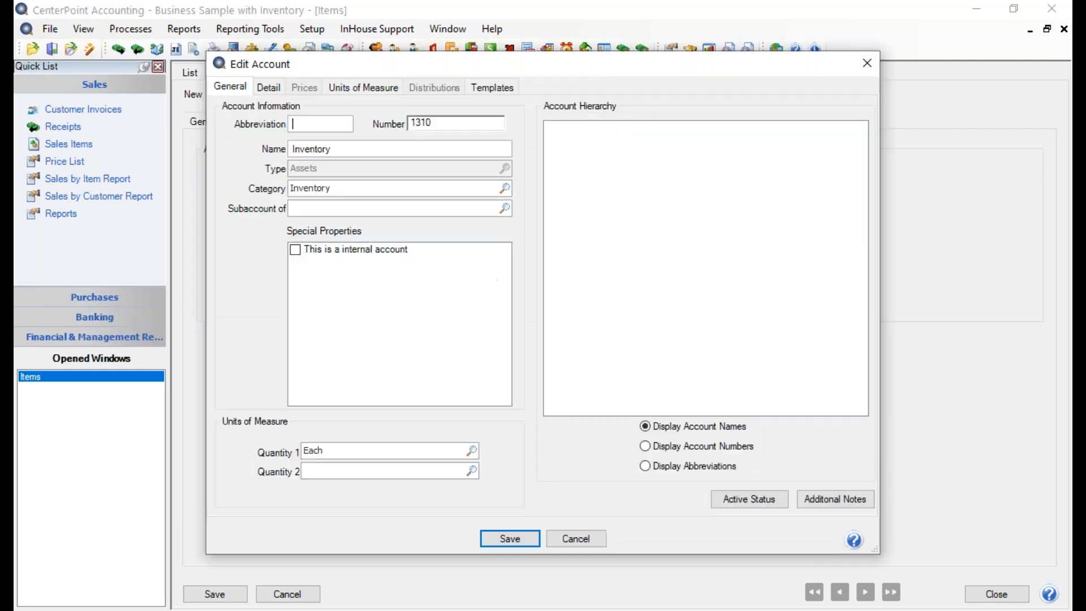
left_click(271, 88)
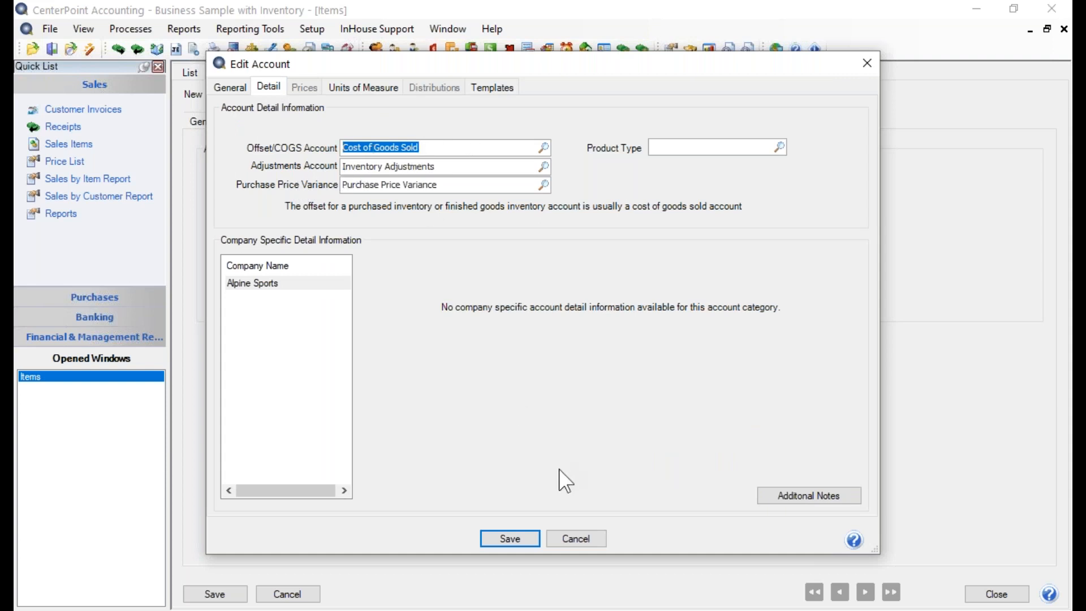
left_click(579, 537)
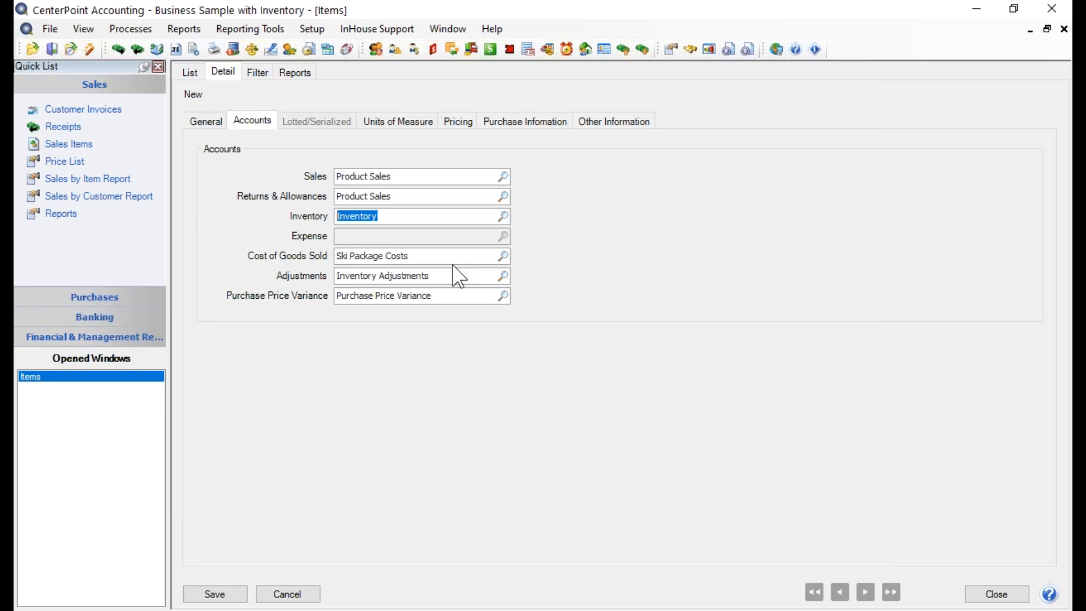
- Open the Ski Packages sales group, review its sales, returns and cost of goods sold accounts, and return to the new item
left_click(314, 29)
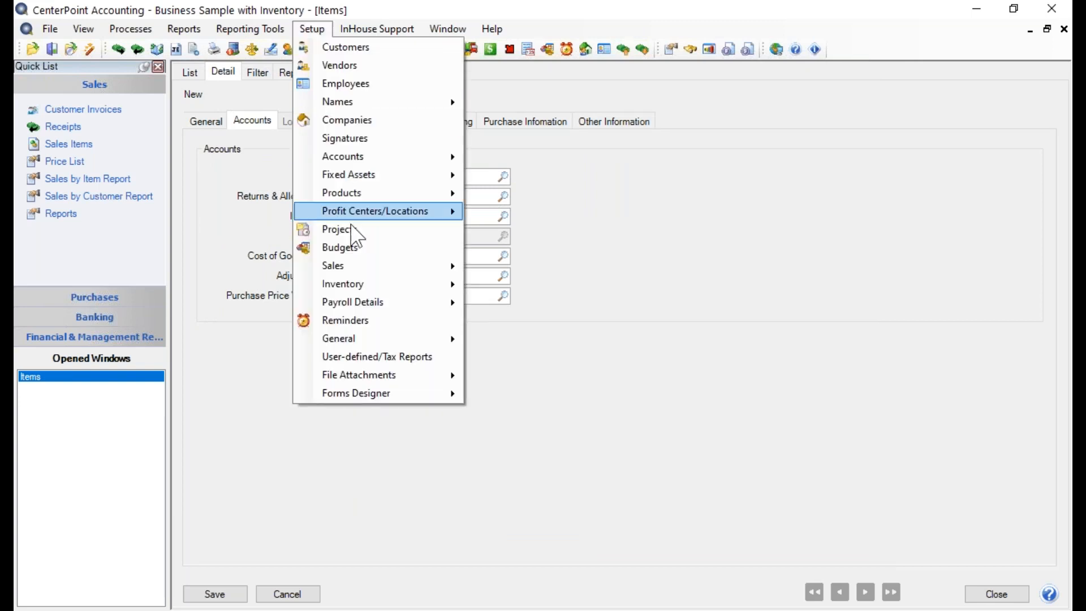
mouse_move(451, 270)
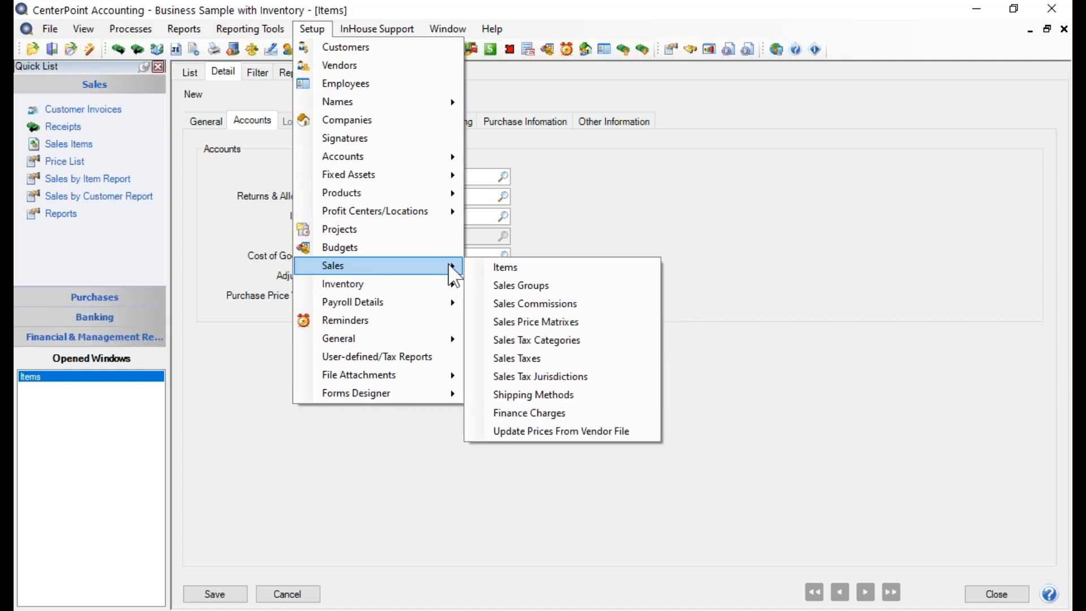
left_click(515, 286)
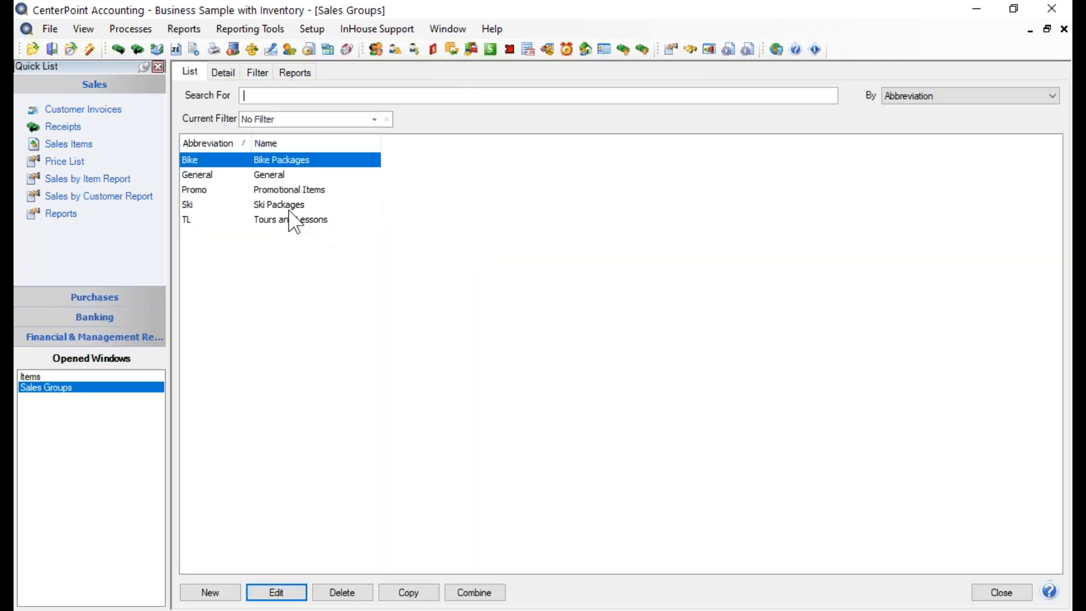
double_click(293, 209)
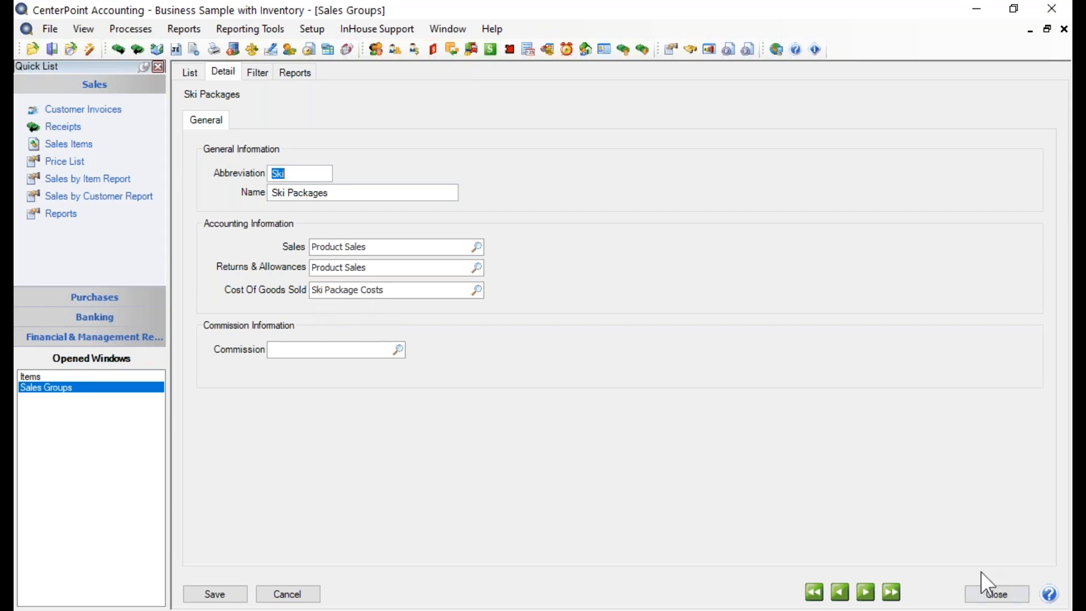
left_click(996, 594)
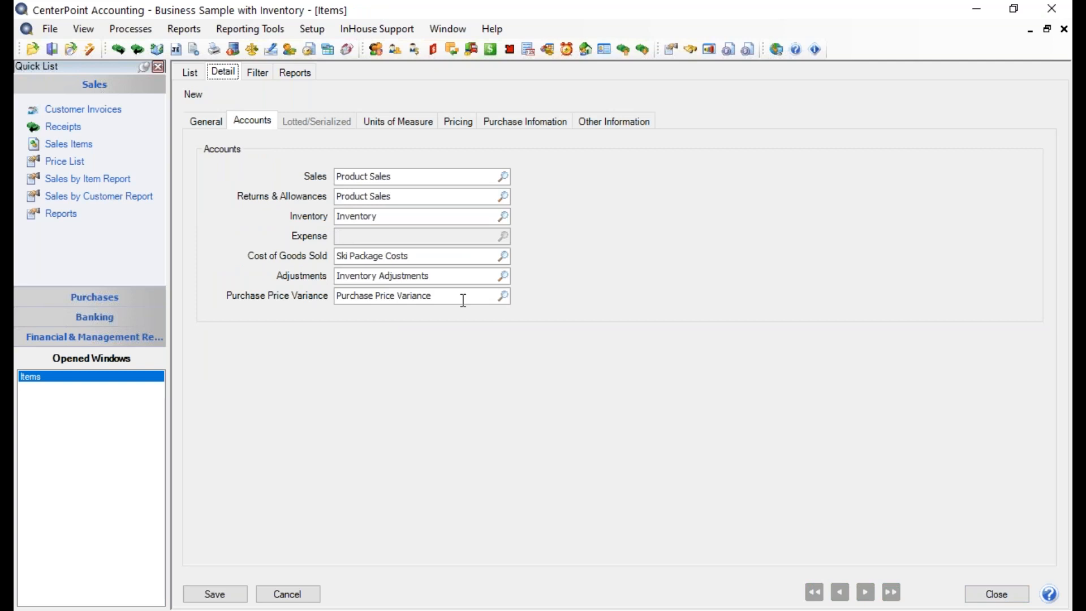
- Review the database-level COGS account assignment options in the customer invoice preferences, keeping Assigned to Sales Groups
left_click(50, 29)
left_click(84, 149)
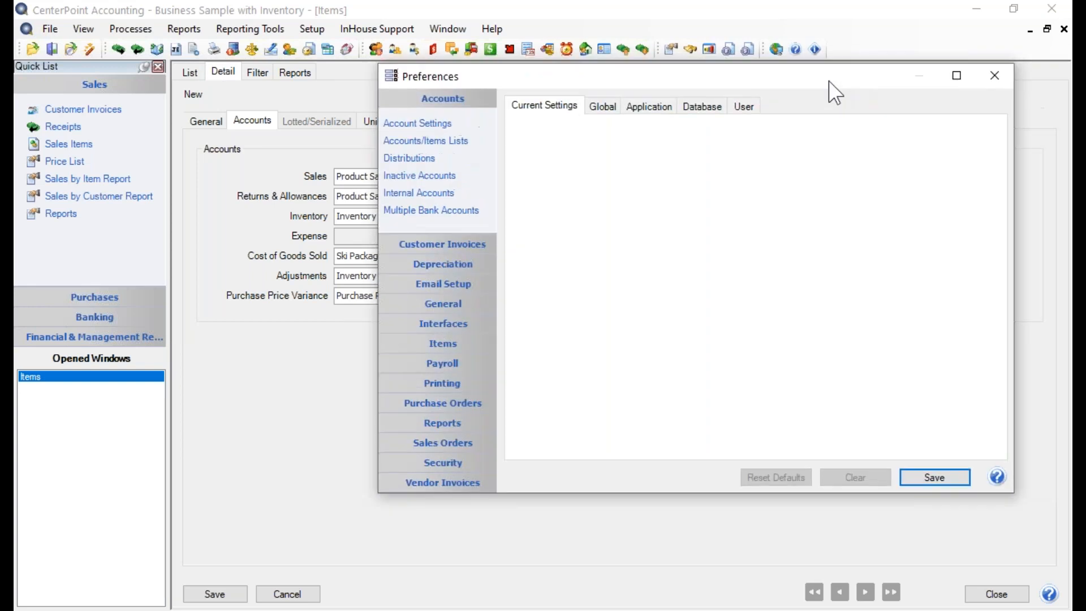
left_click_drag(829, 90, 716, 92)
left_click(330, 254)
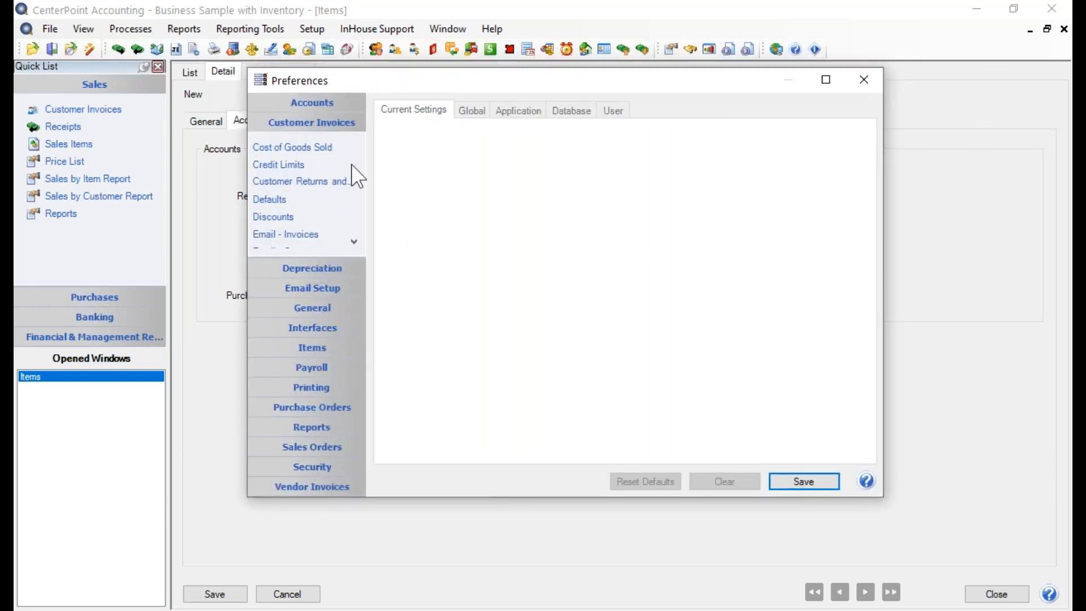
left_click(296, 147)
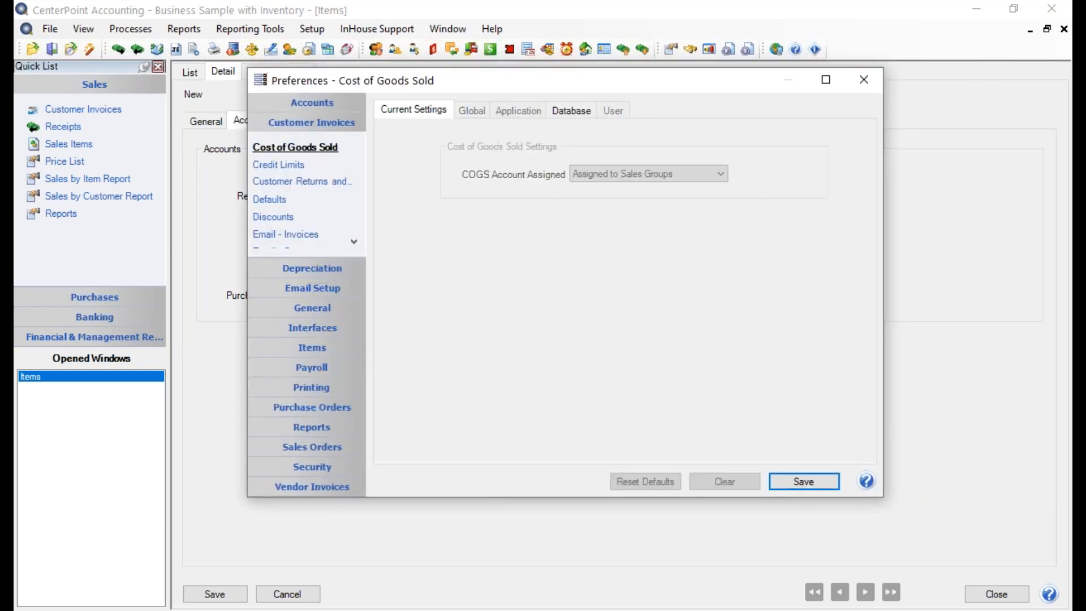
left_click(572, 111)
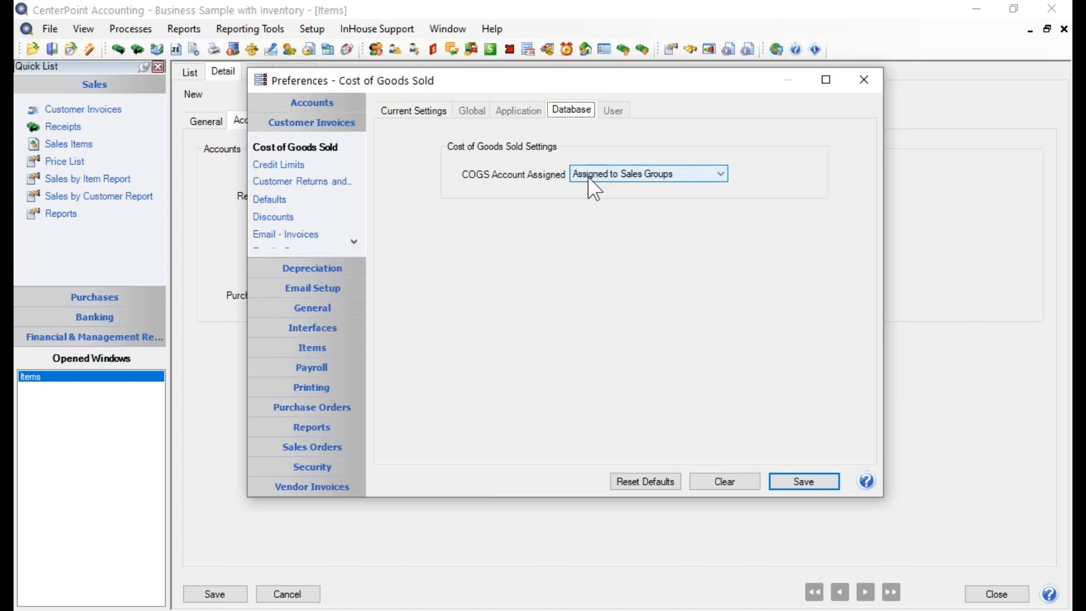
left_click(654, 174)
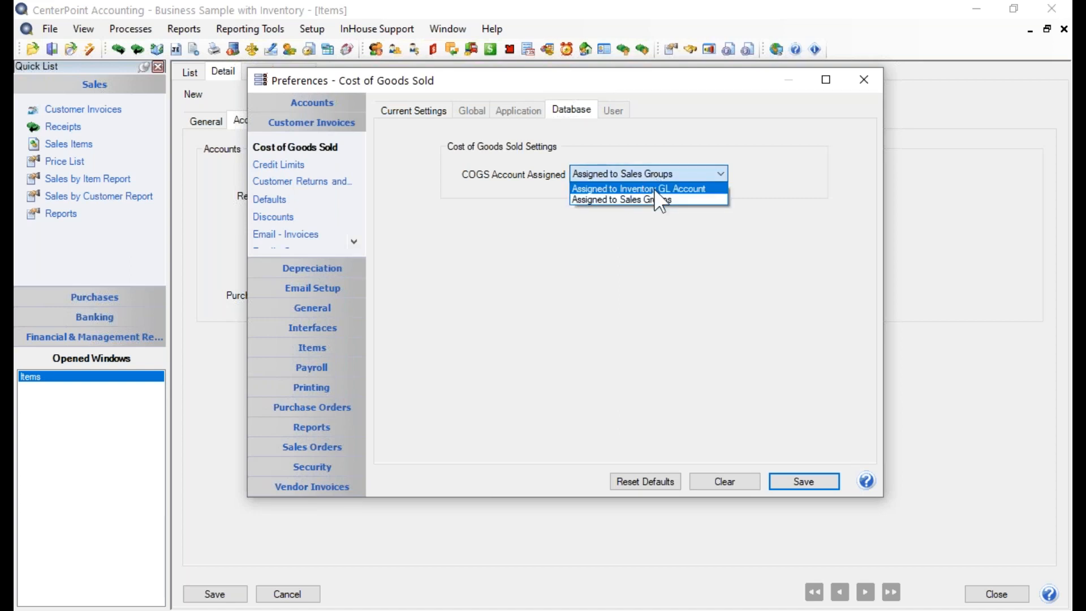
left_click(656, 178)
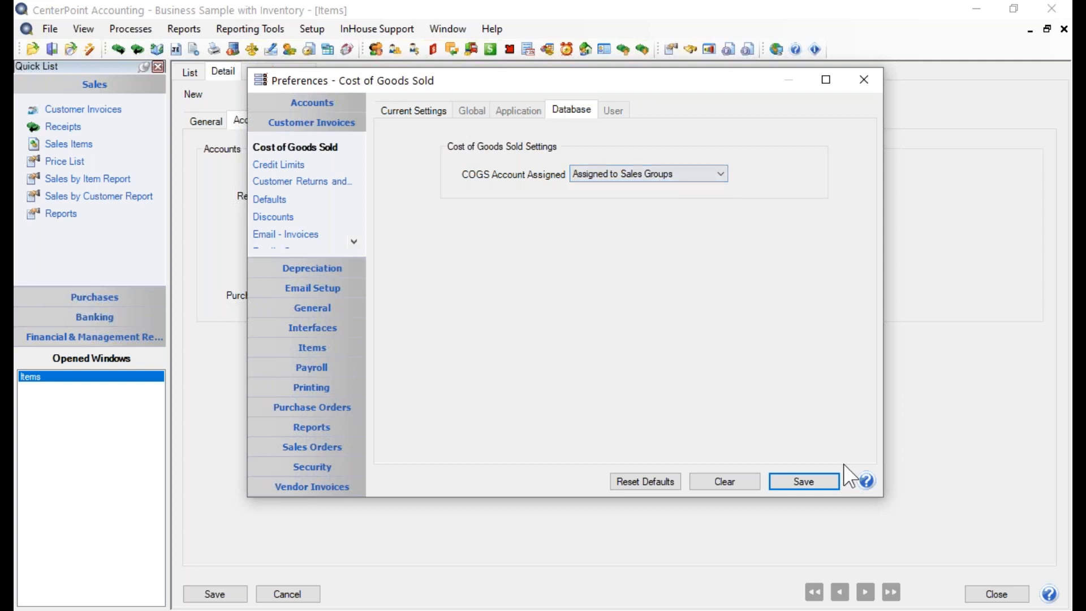
left_click(834, 481)
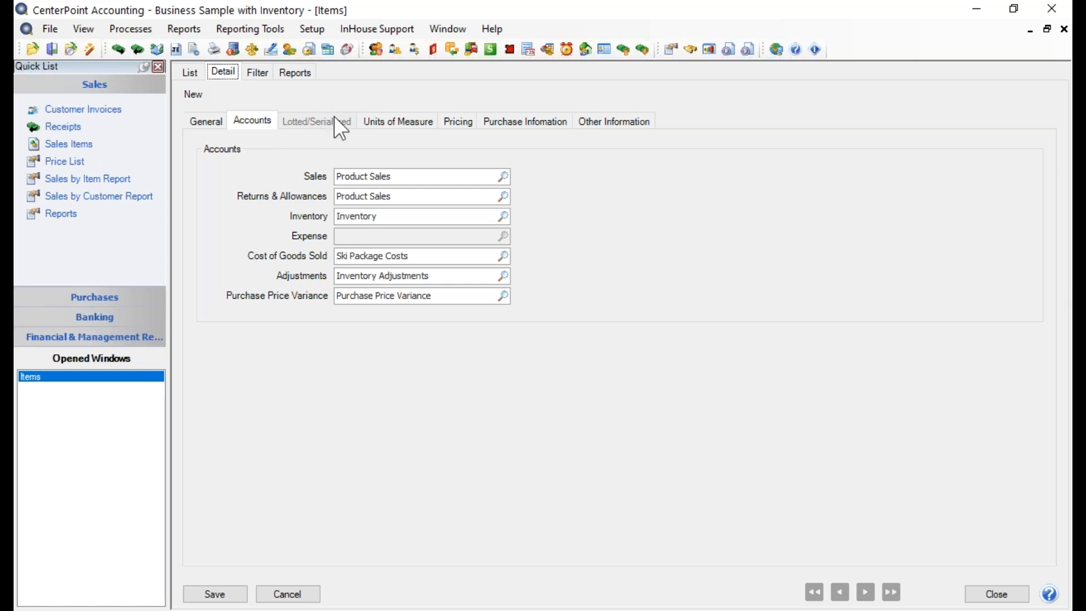
- Add Dozen as a second unit of measure for the item and make it the purchase unit of measure
left_click(403, 122)
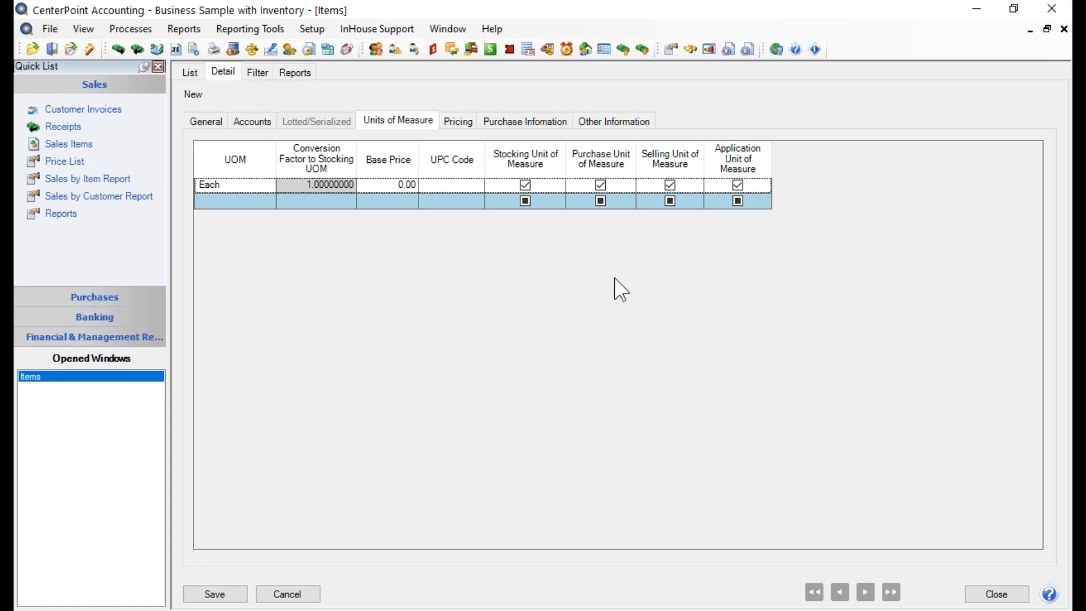
left_click(213, 201)
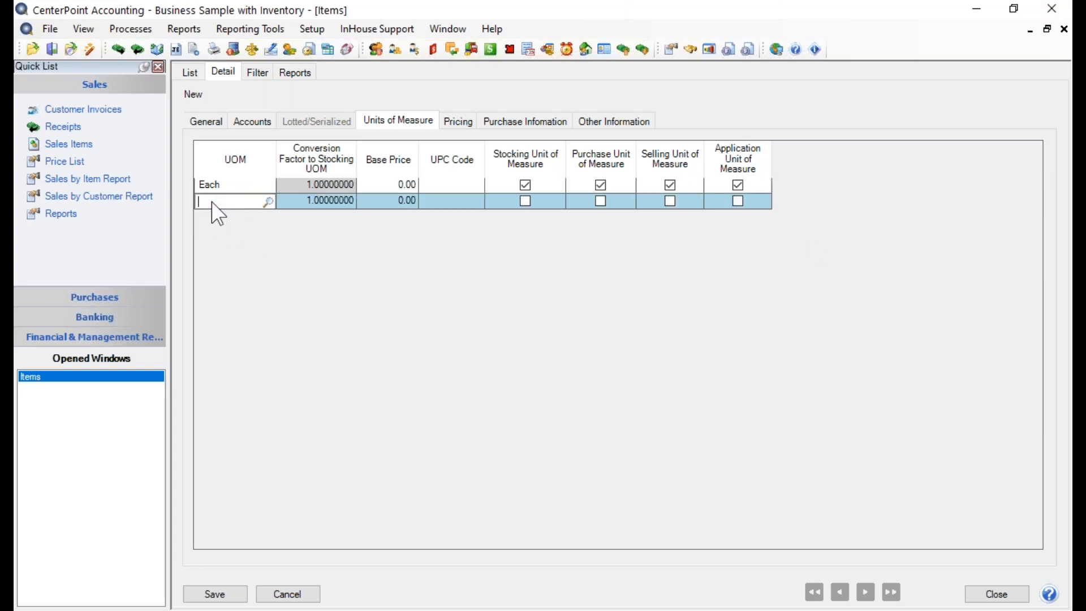
left_click(267, 201)
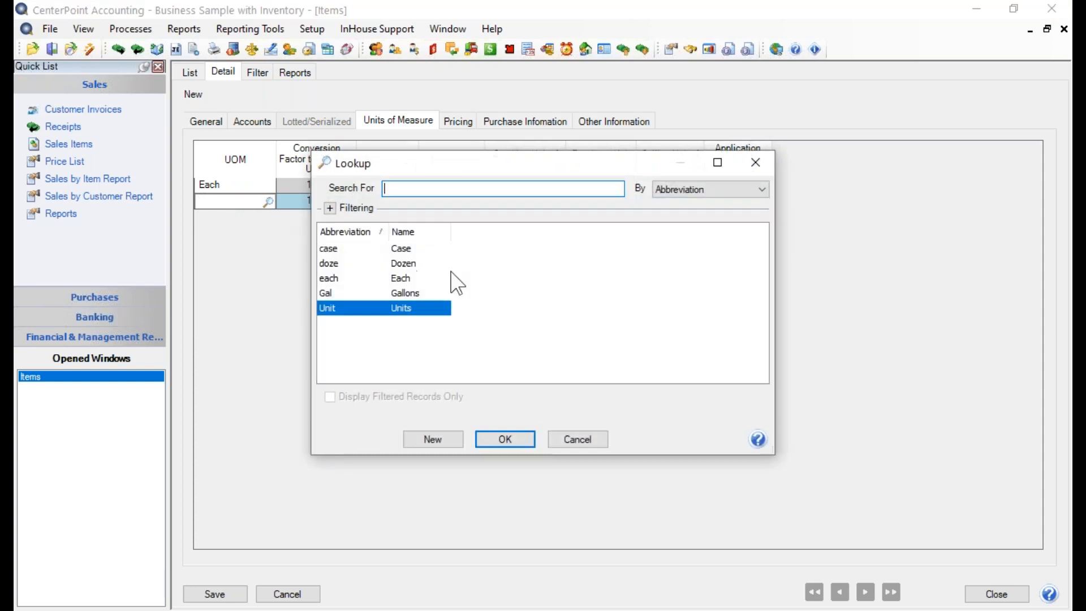
left_click(416, 264)
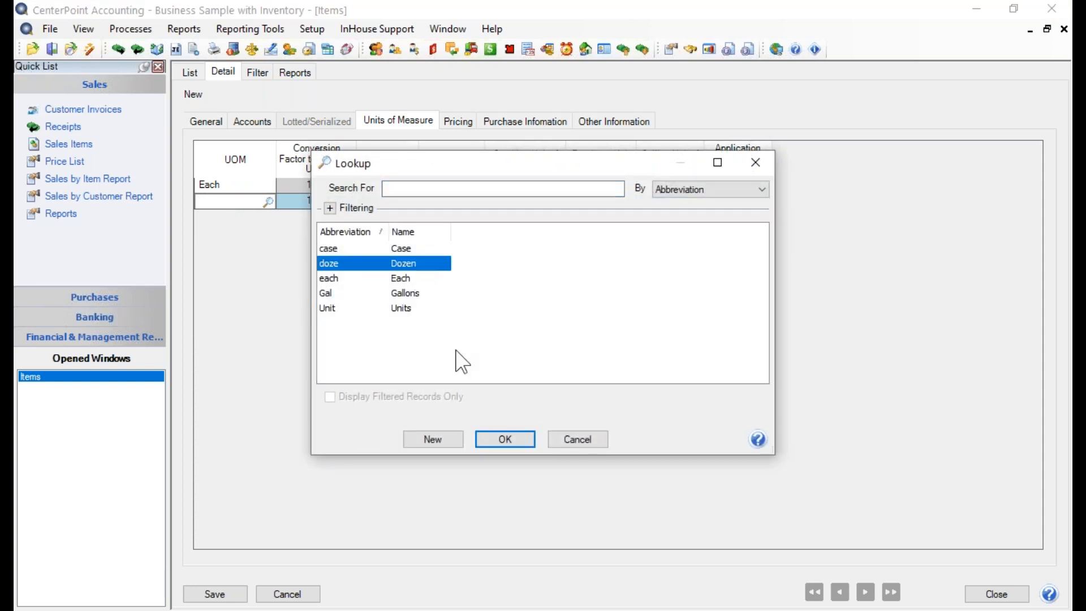
left_click(503, 440)
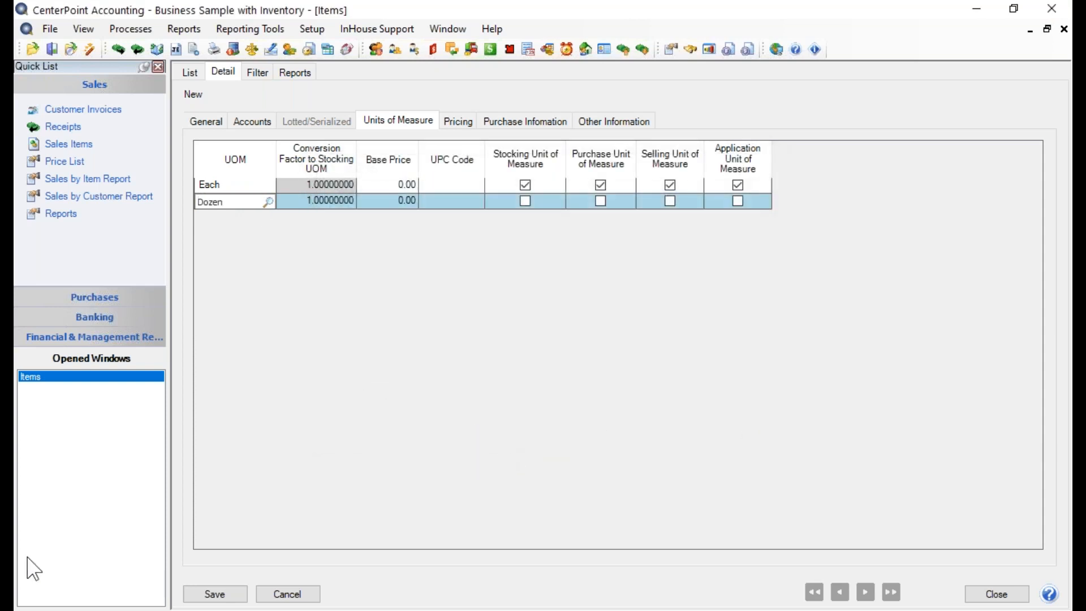
left_click(599, 201)
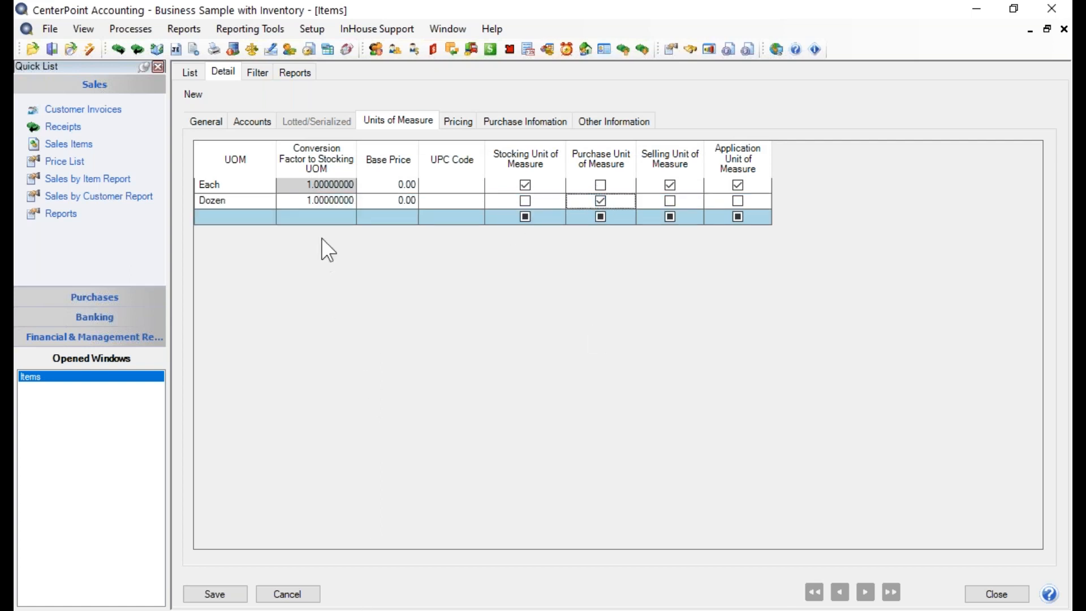
- Set the Dozen unit's conversion factor to the stocking unit to 12
left_click(296, 198)
double_click(297, 197)
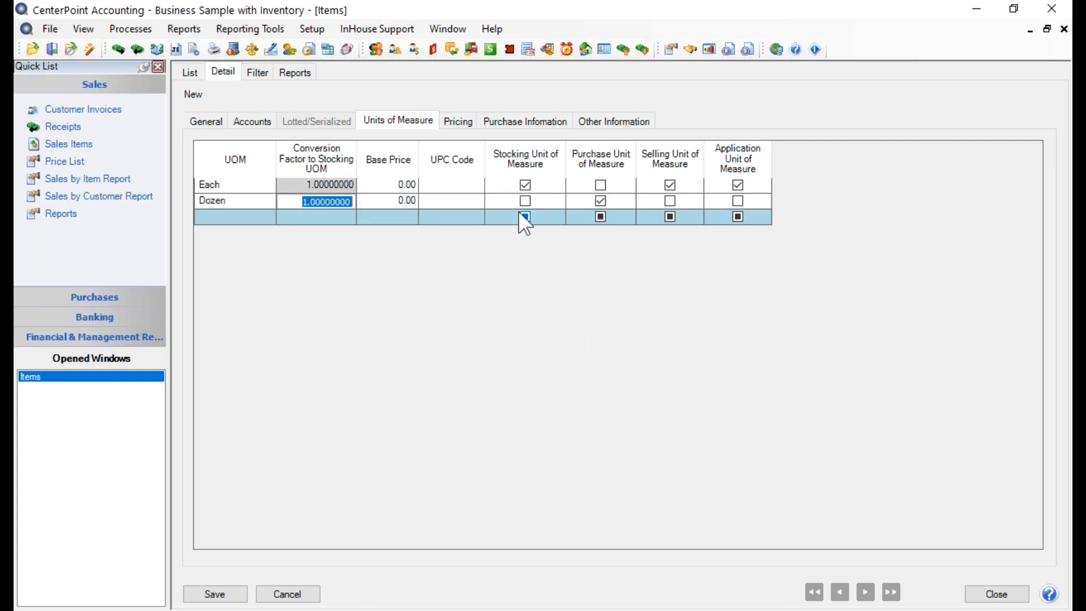
type("12")
key("Tab")
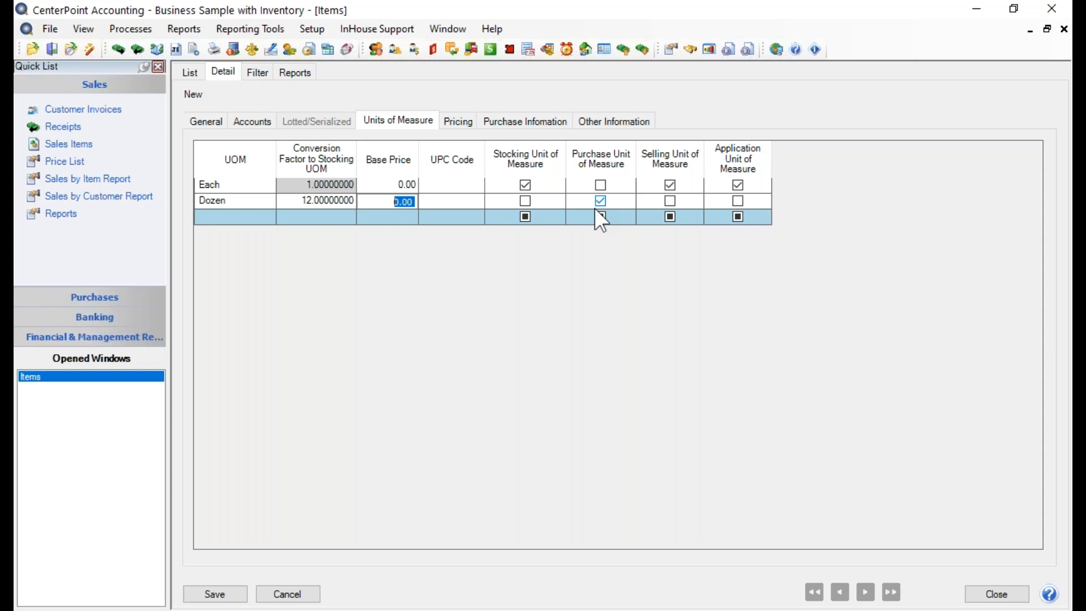
- Try to remove the Dozen unit of measure by clearing its UOM value
left_click(263, 203)
right_click(263, 207)
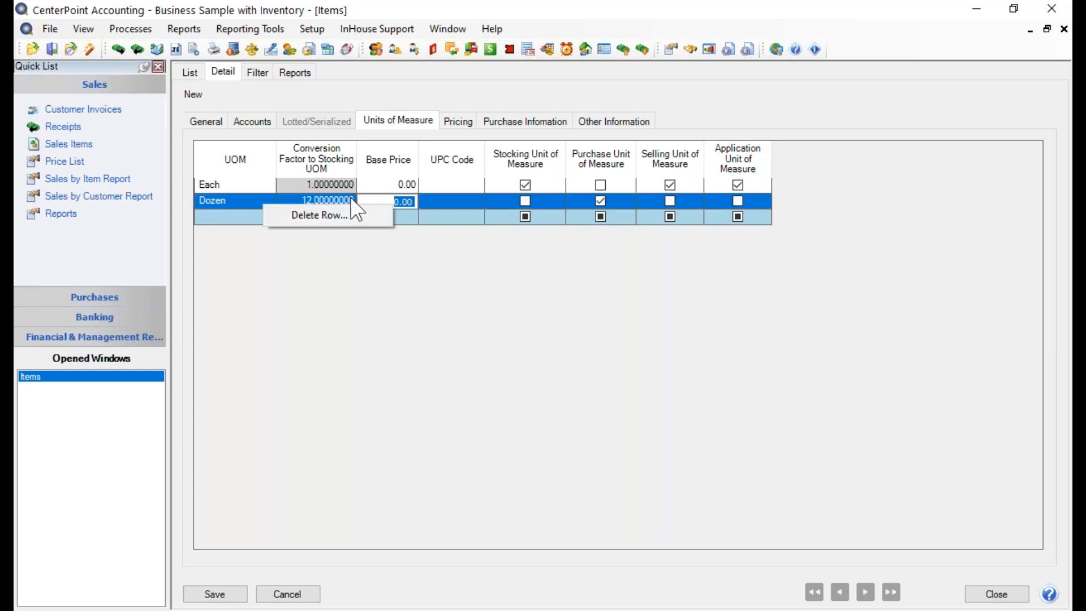
left_click(257, 202)
key("Delete")
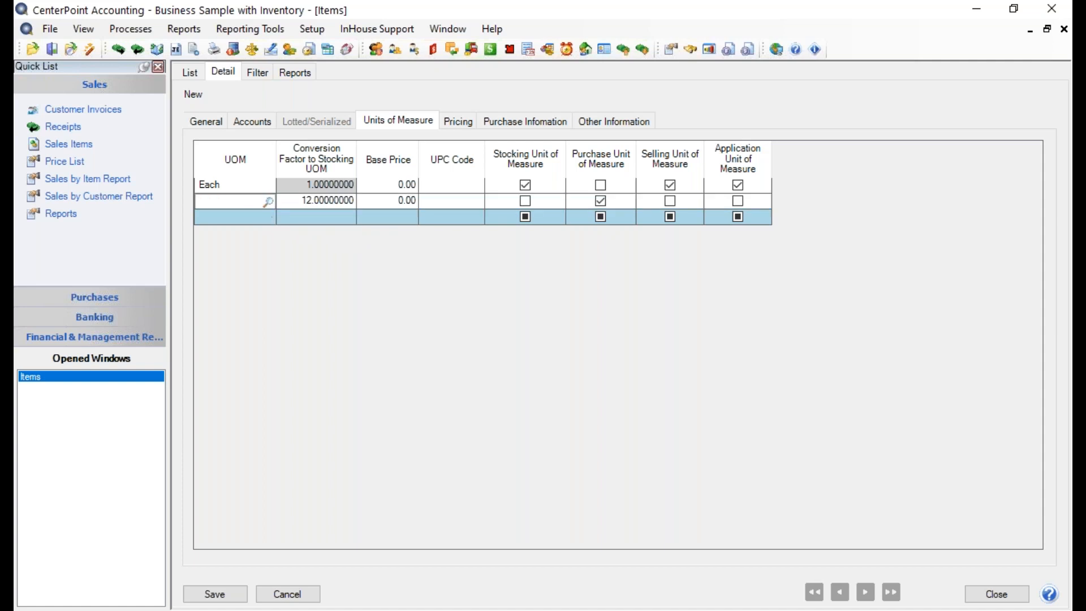
key("Tab")
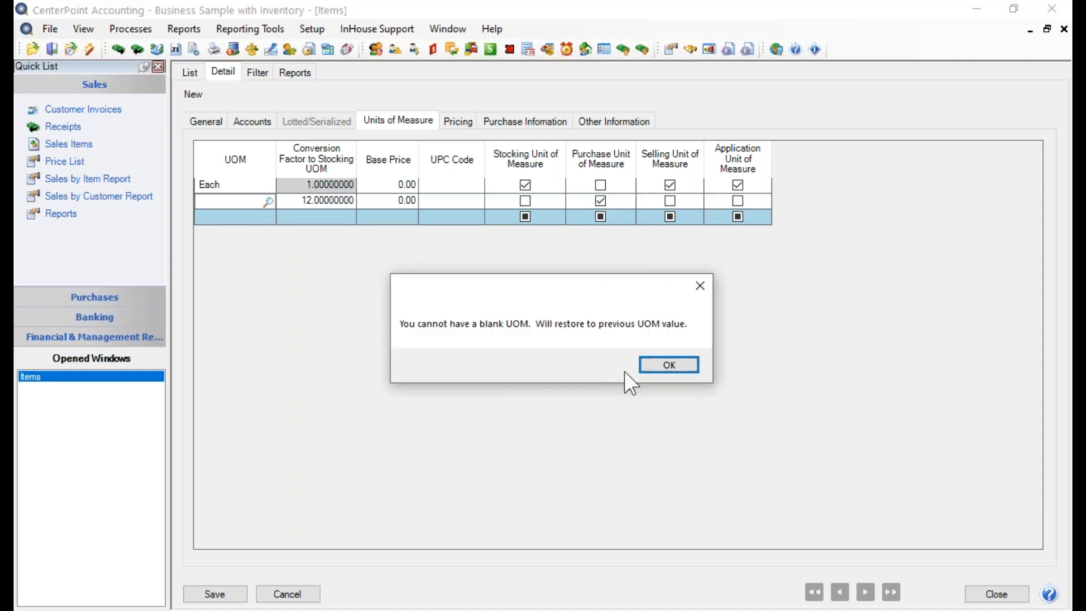
left_click(640, 364)
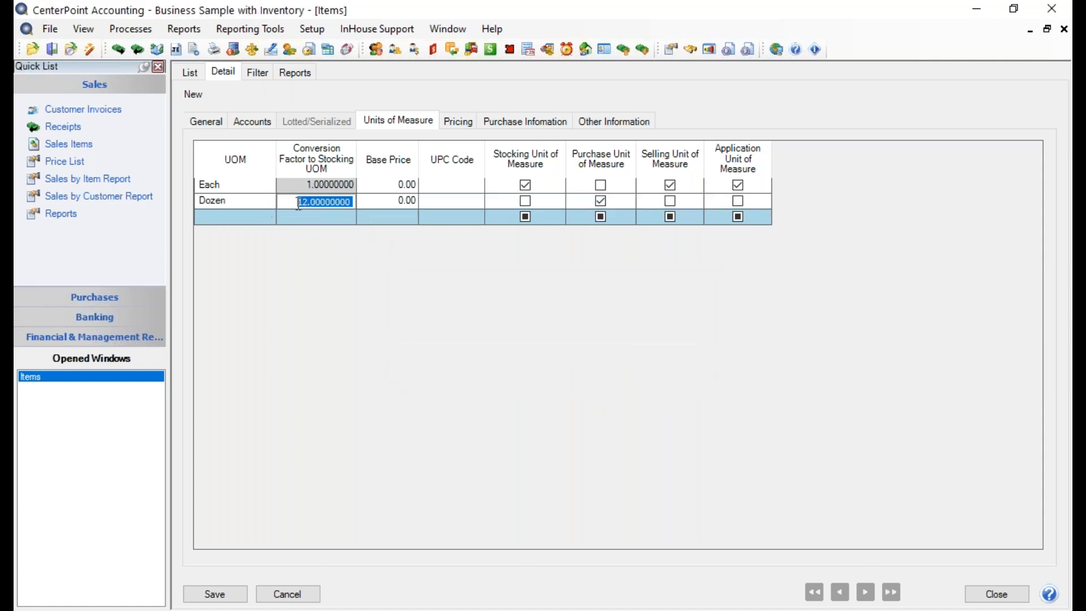
- Set the Dozen unit's conversion factor to 1 and delete its row from the item's units of measure
type("1")
key("Tab")
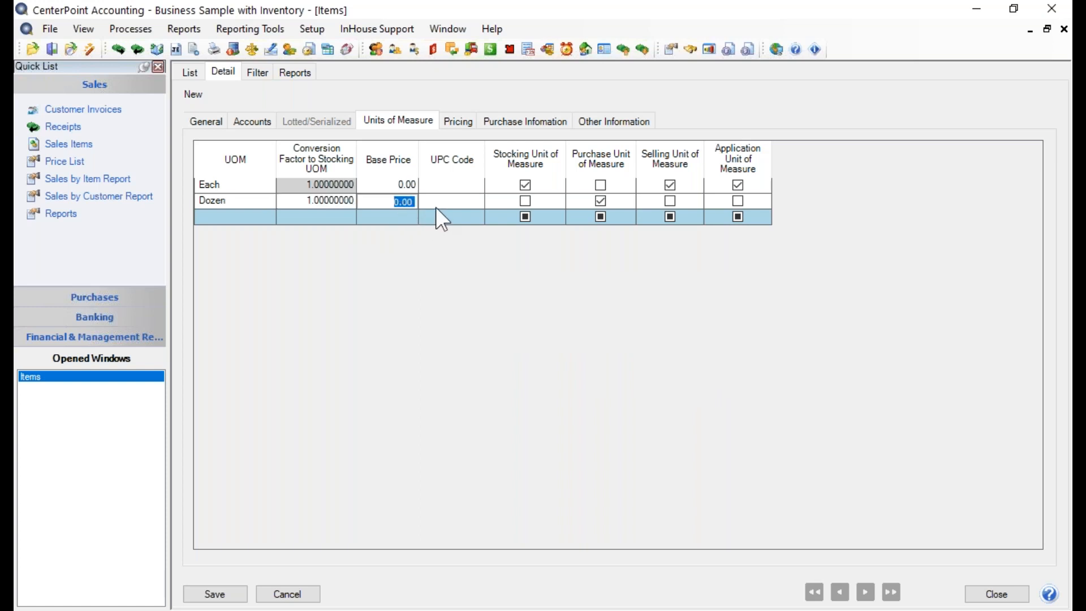
right_click(435, 206)
left_click(479, 218)
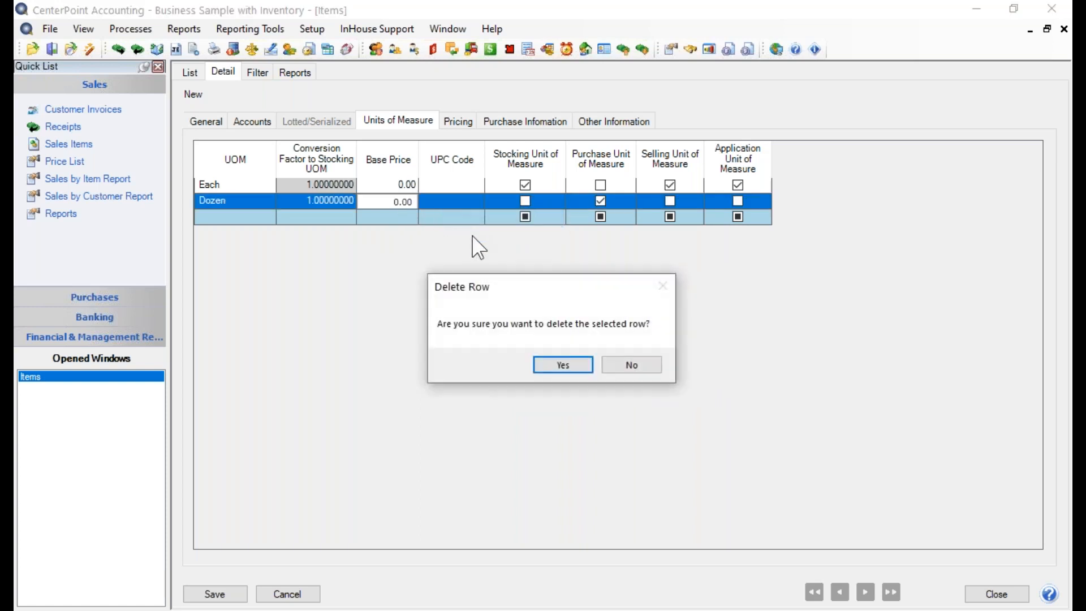
left_click(548, 364)
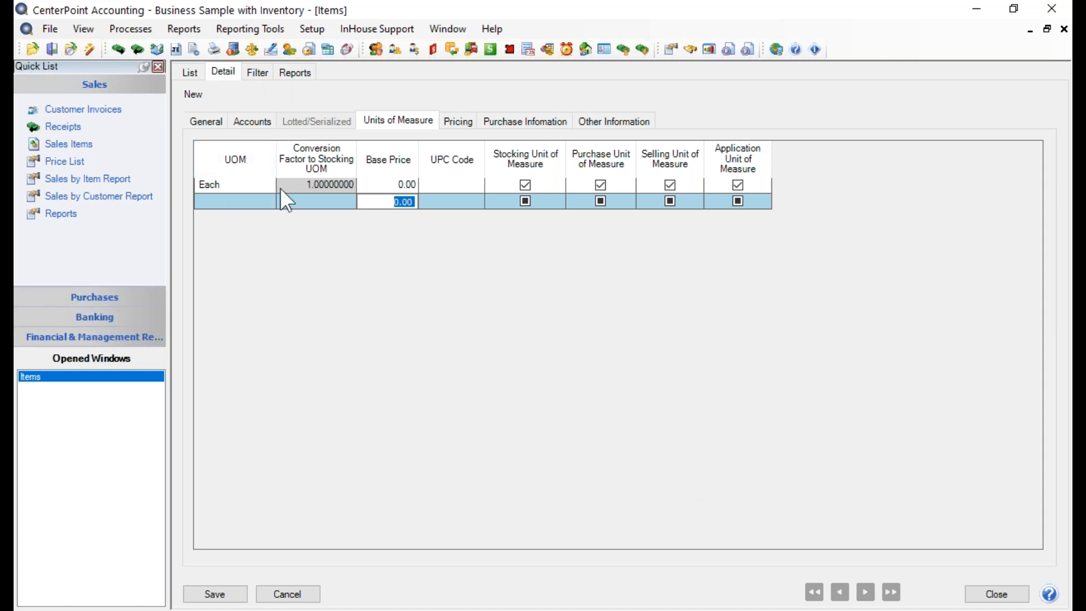
- Set the item's price method to Fixed Pricing with No Qty Breaks
left_click(455, 127)
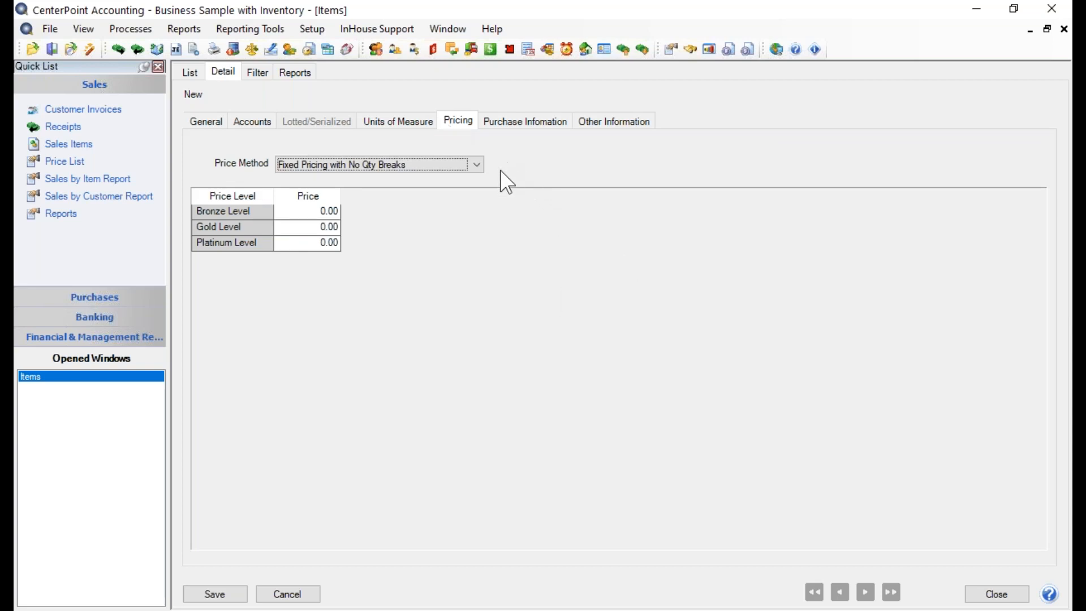
left_click(483, 164)
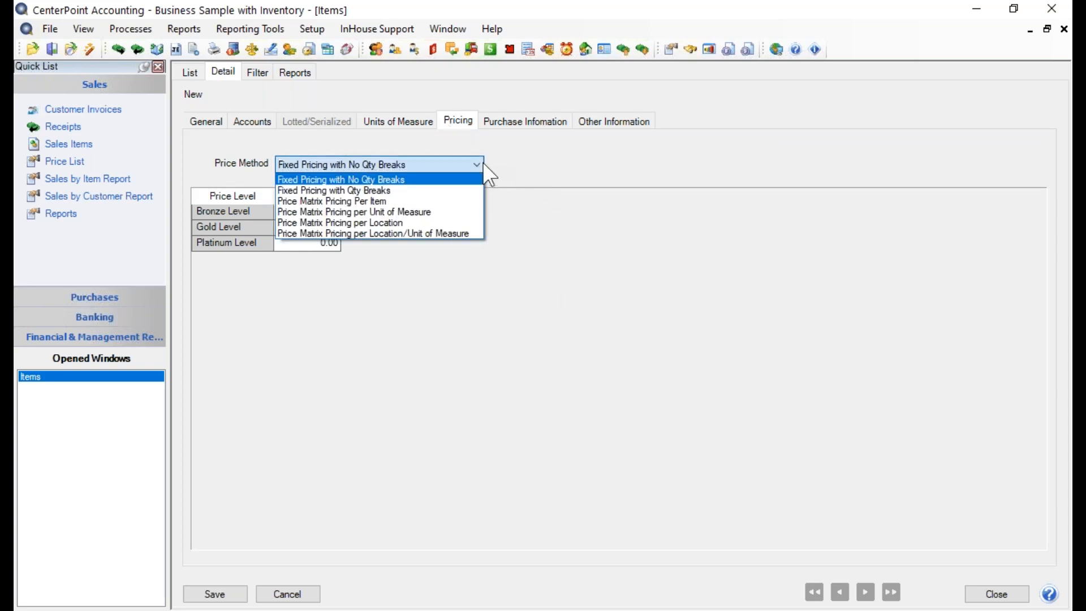
left_click(395, 180)
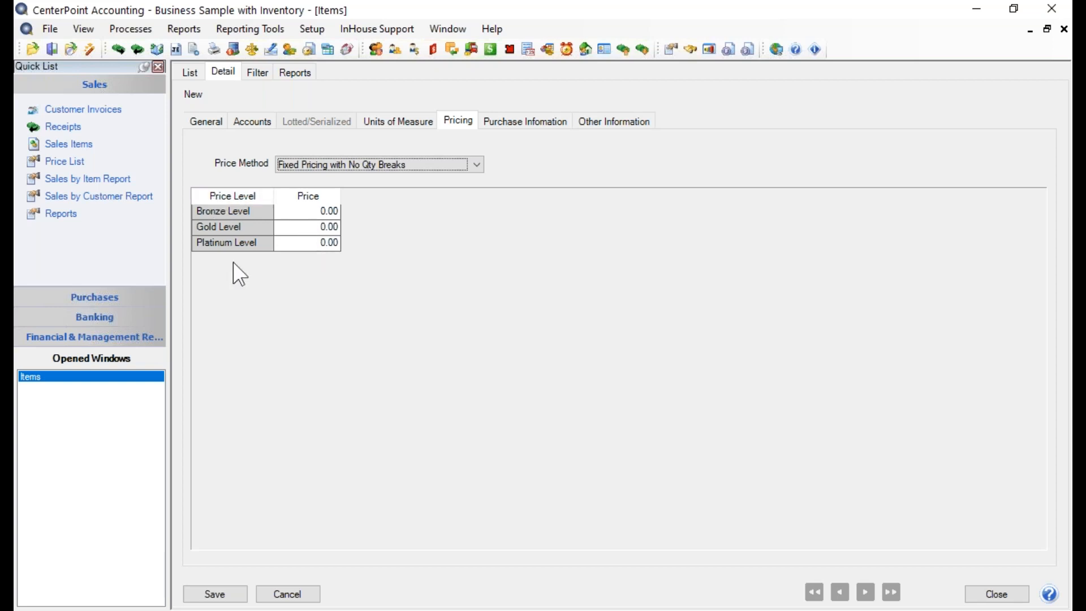
- Examine the database-level Price Levels preferences for items, including the number of pricing levels, and save them as they are
left_click(56, 34)
left_click(97, 151)
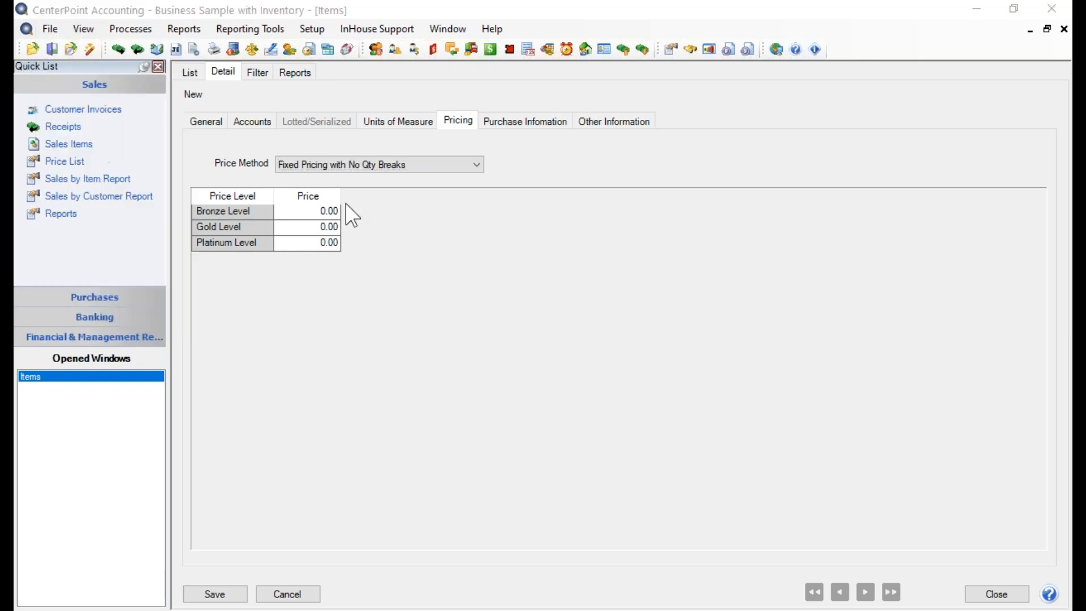
left_click_drag(884, 49, 591, 85)
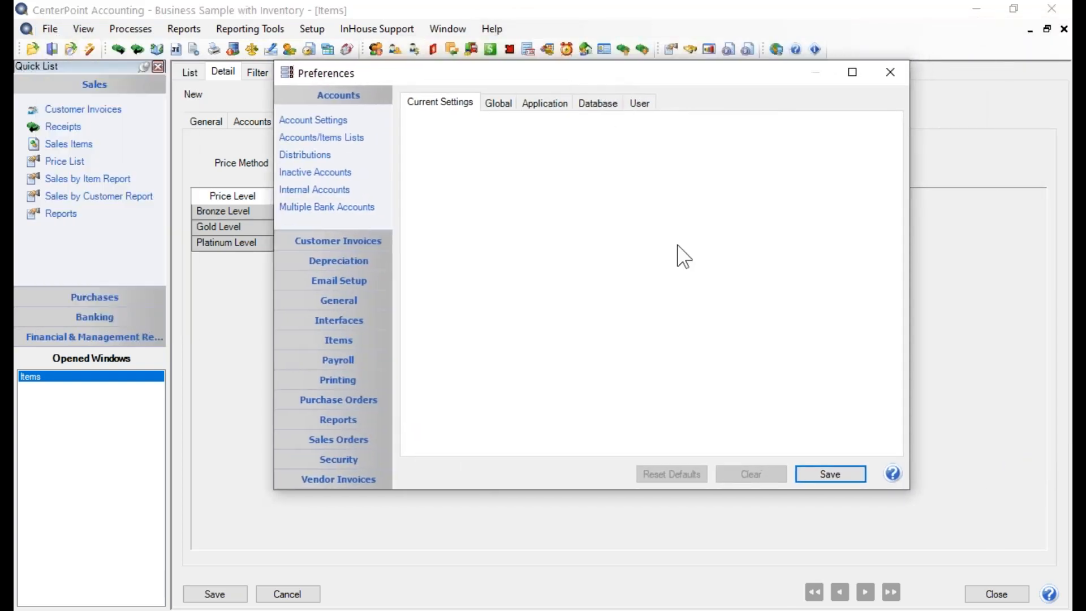
left_click(345, 341)
left_click(308, 260)
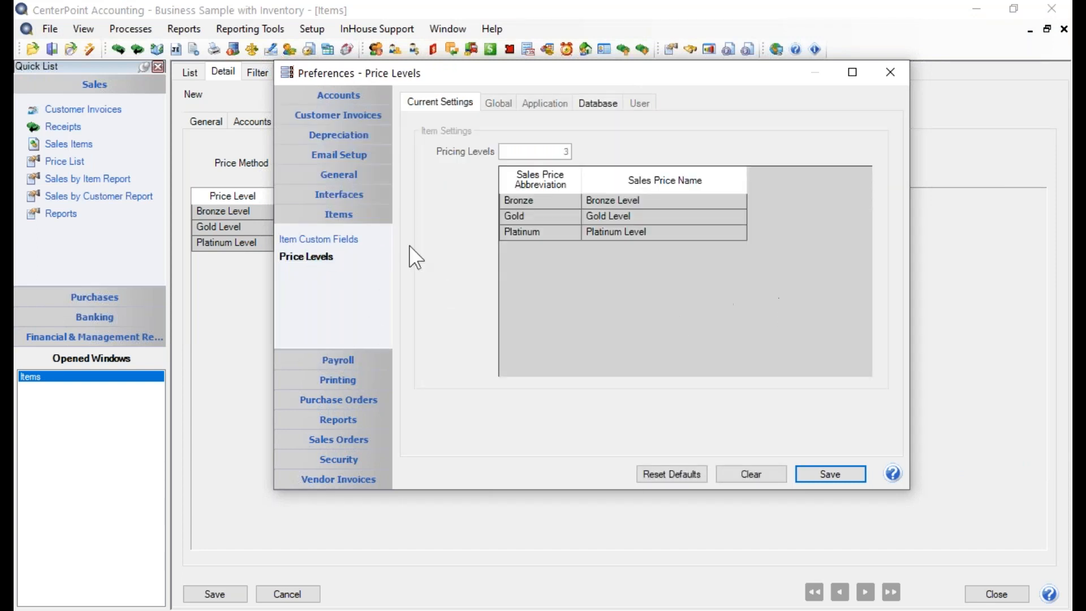
left_click(595, 104)
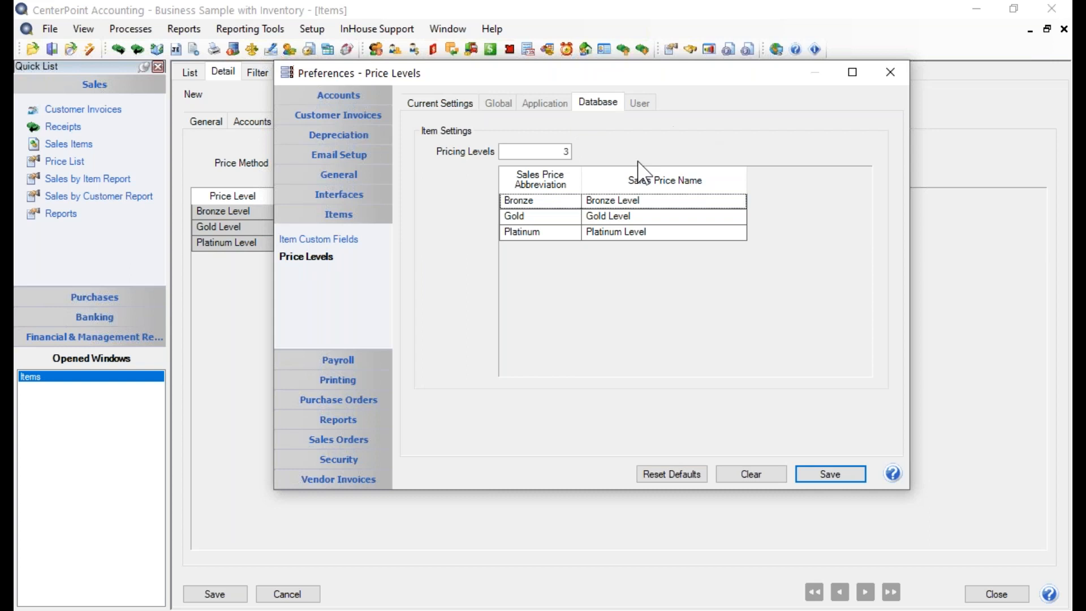
double_click(563, 152)
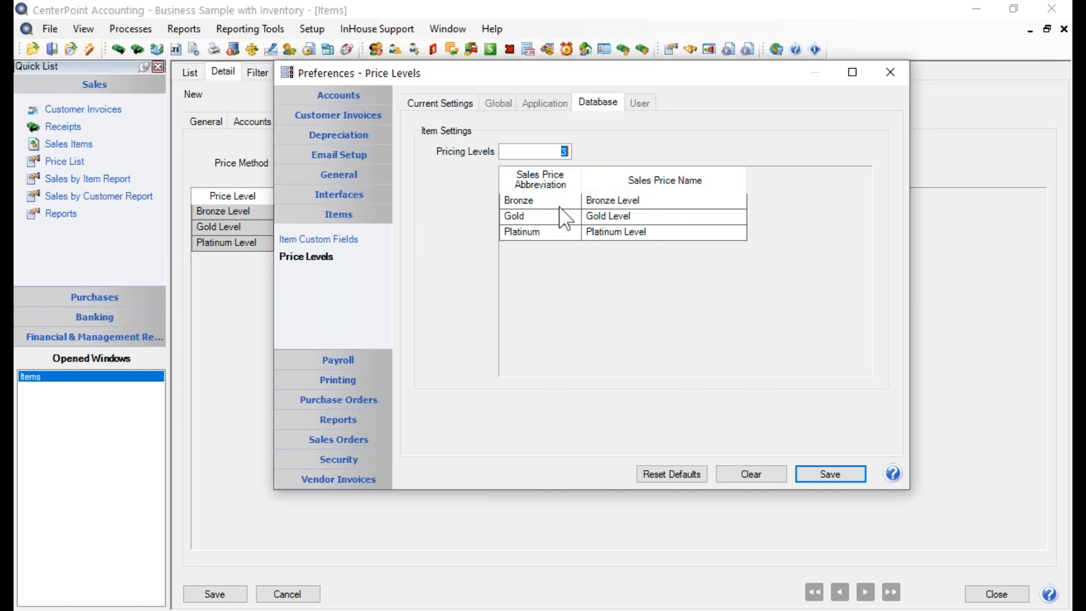
left_click(830, 473)
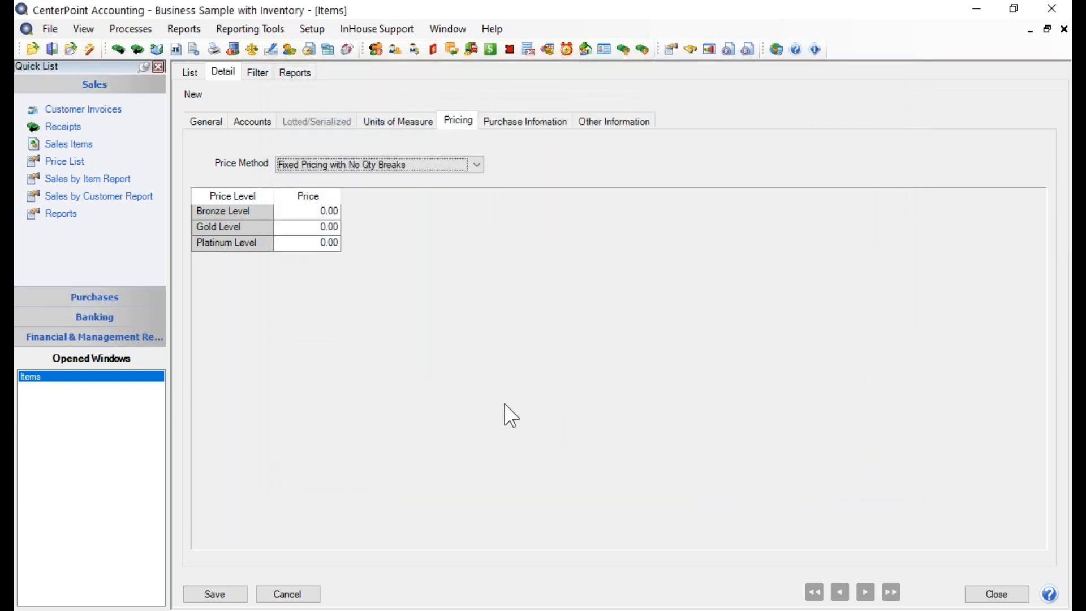
- Set the item's prices to 550 for Bronze Level, 525 for Gold Level and 500 for Platinum Level
left_click(320, 211)
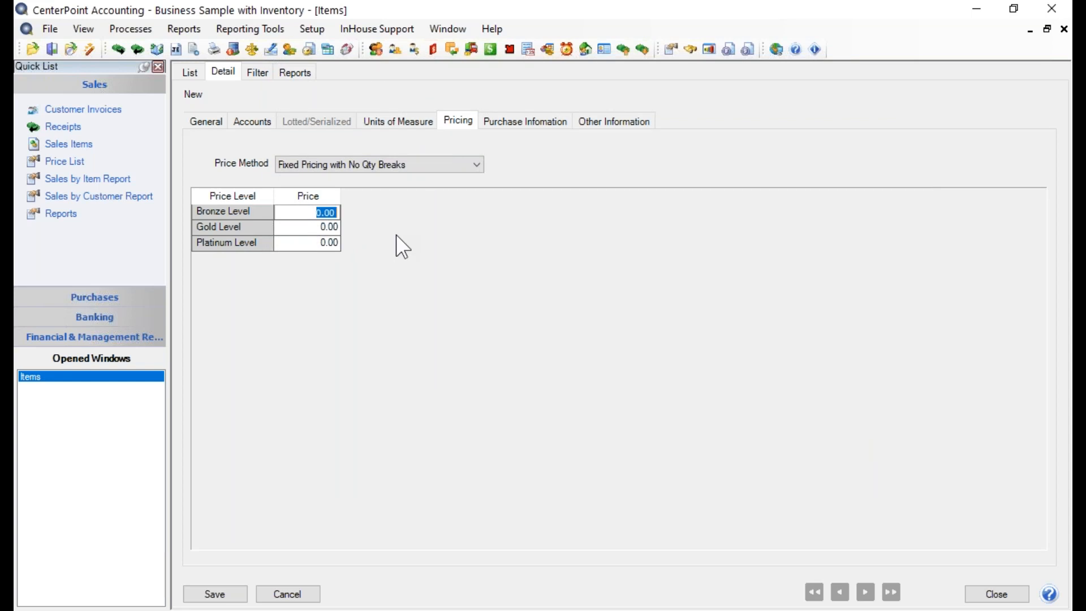
type("550")
key("Return")
type("525")
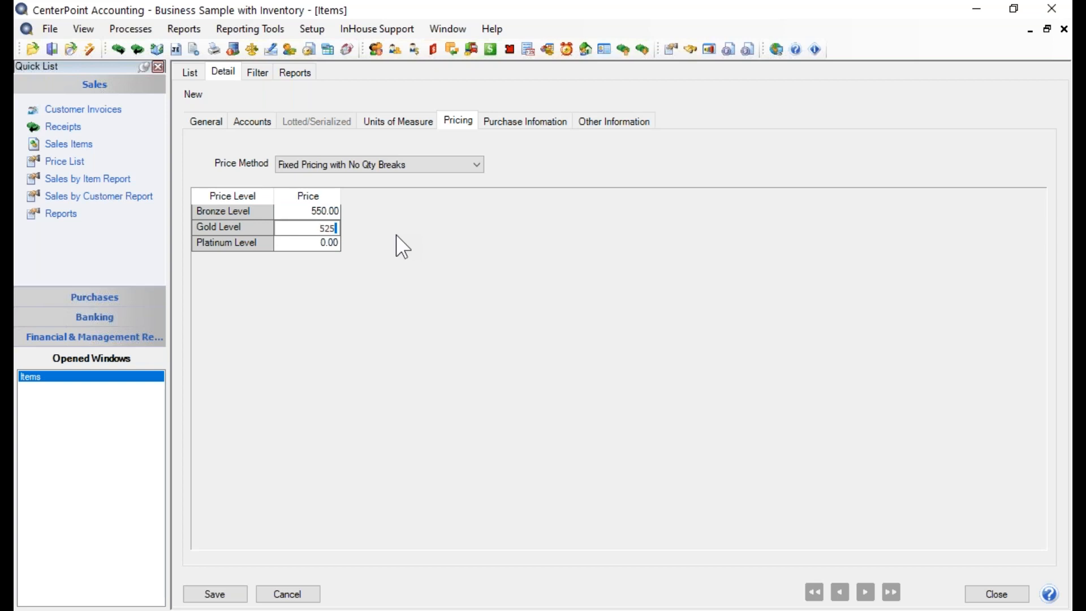
key("Return")
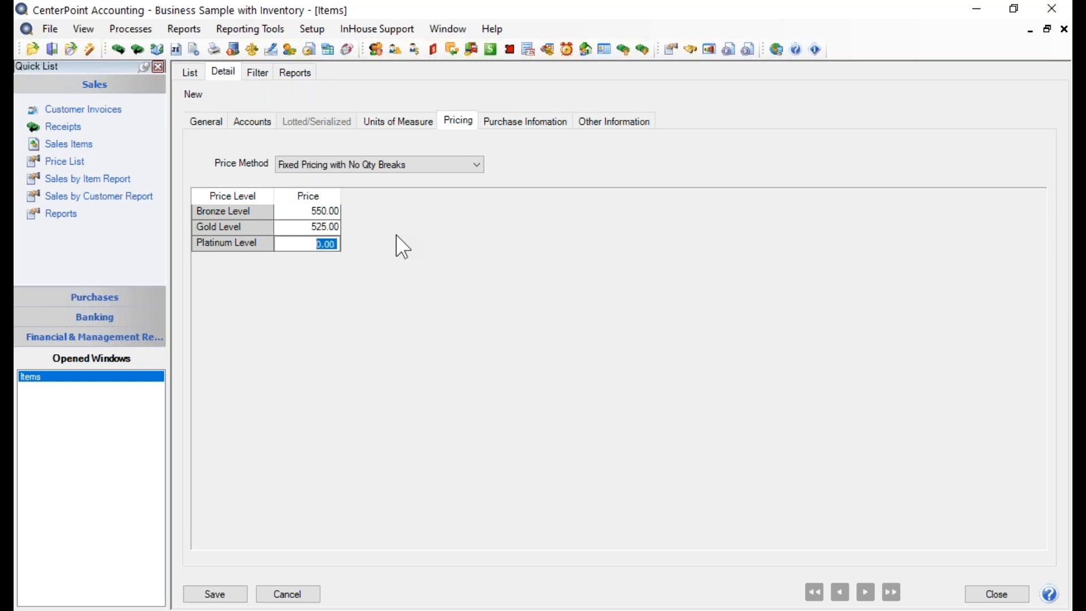
type("500")
key("Tab")
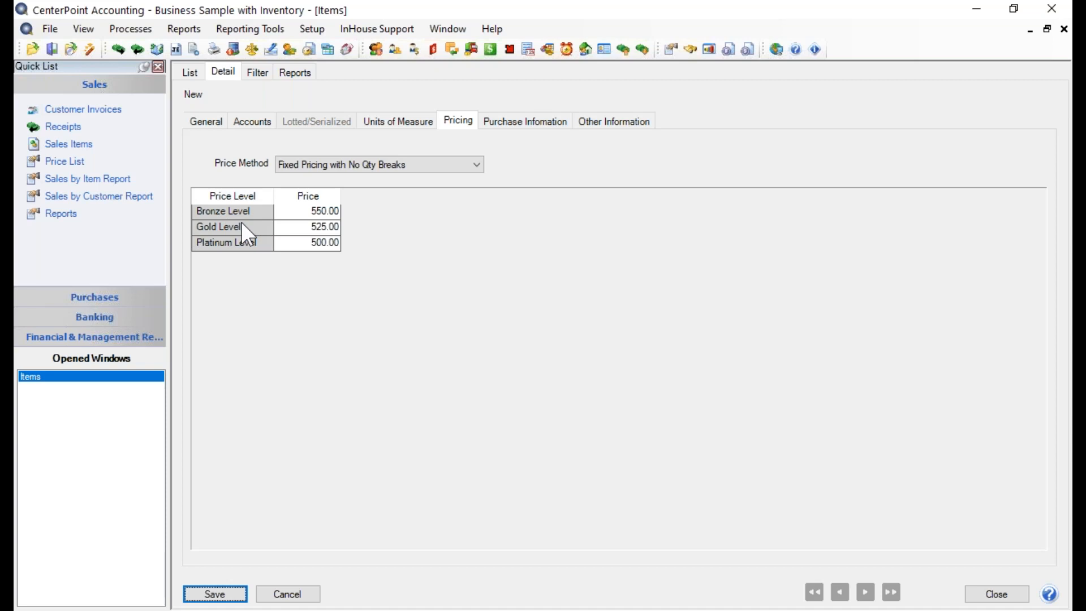
- In the item's purchase information, set Warehouse1's minimum quantity to 5 and its maximum quantity to 10
left_click(514, 129)
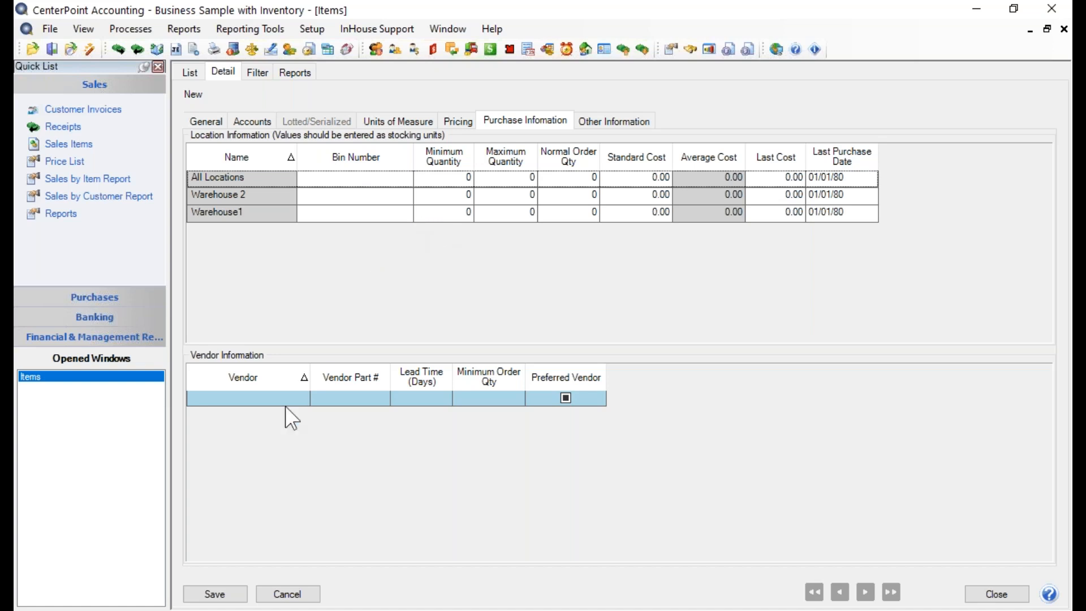
left_click(442, 215)
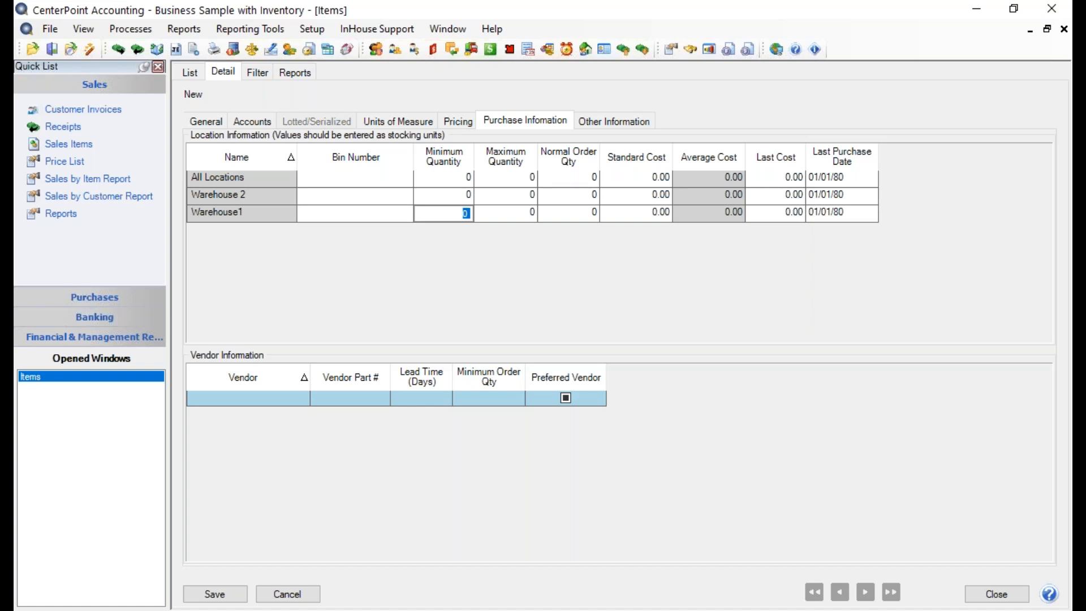
type("10")
key("Tab")
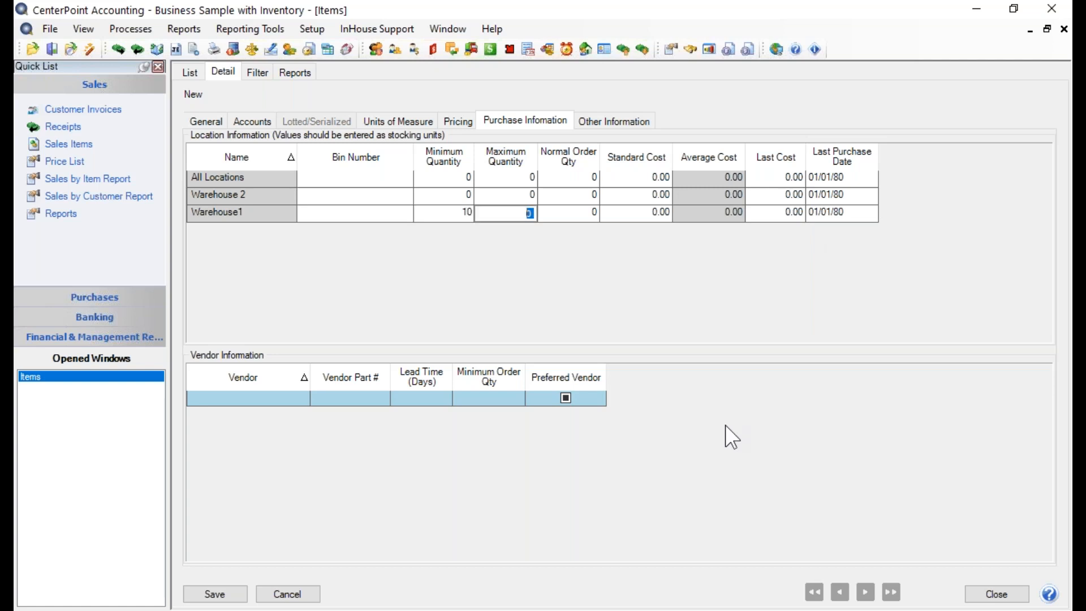
key("shift+Tab")
type("5")
key("Tab")
type("10")
key("Tab")
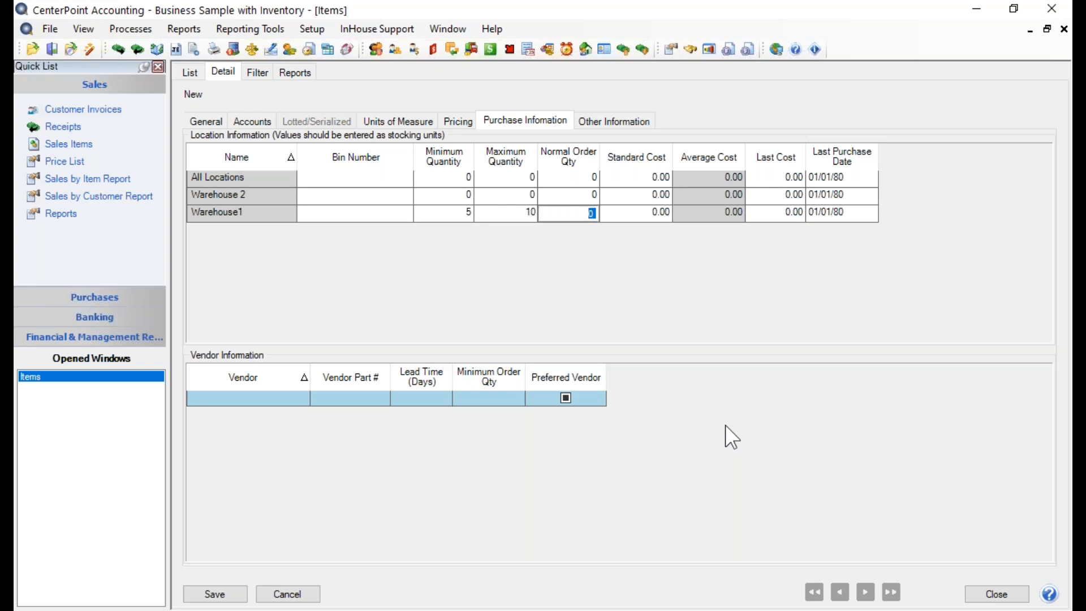
- Set Warehouse1's normal order quantity to 5 and its standard cost to 279
type("5")
key("Tab")
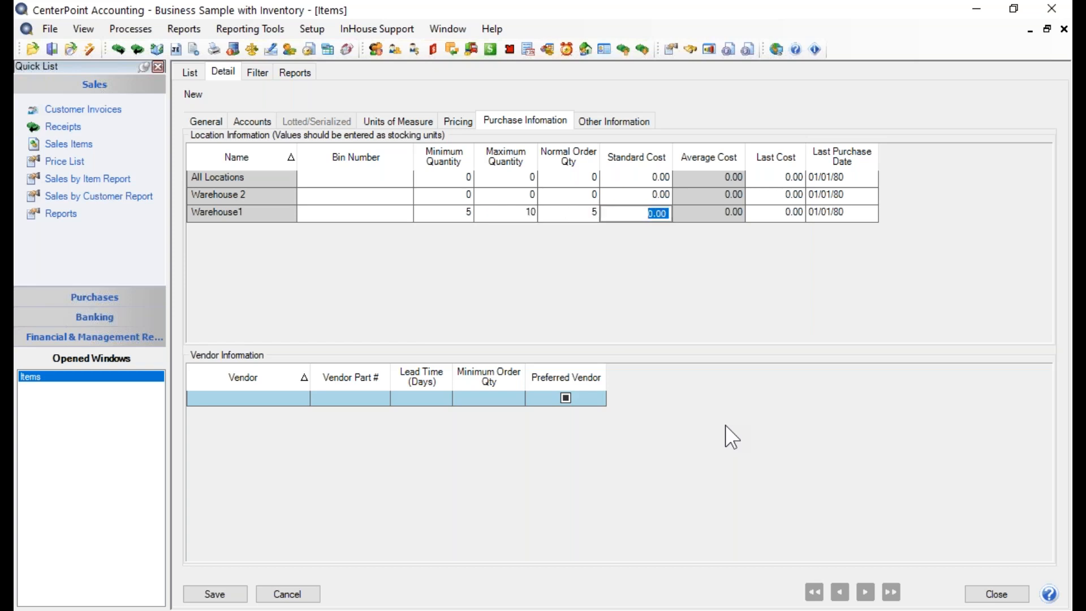
type("279")
key("Tab")
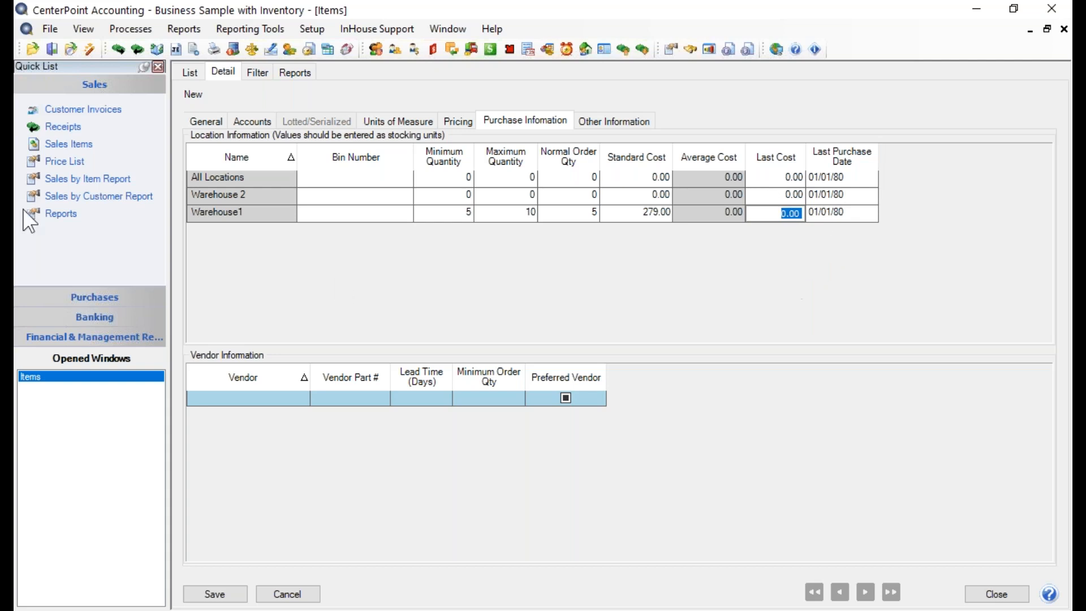
- Look up vendors with the text "ski" and add Ice Man Supplies as a vendor for the item
left_click(240, 405)
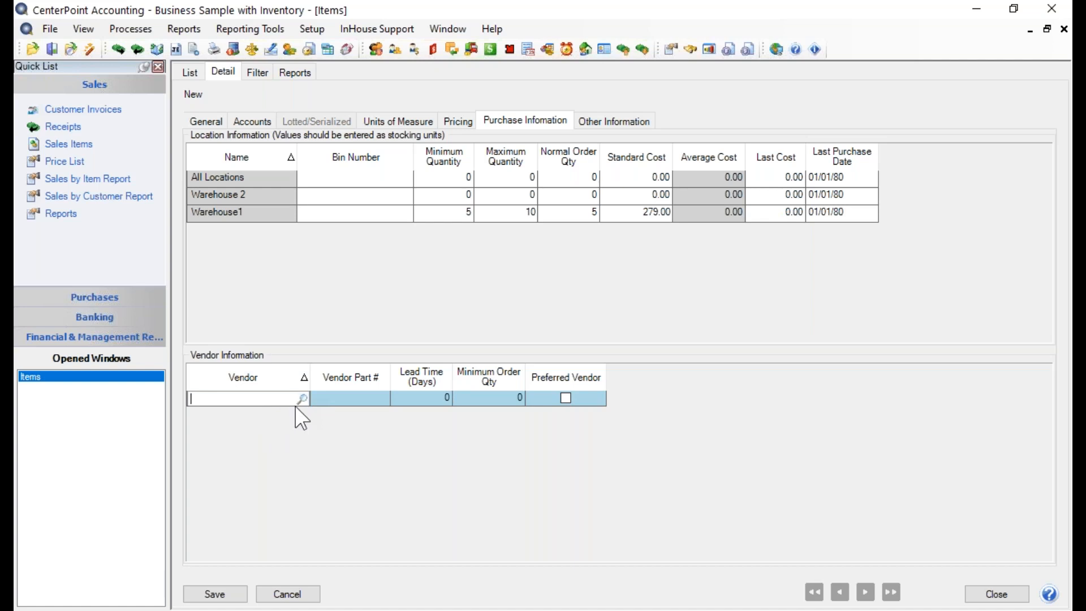
type("ski")
key("Tab")
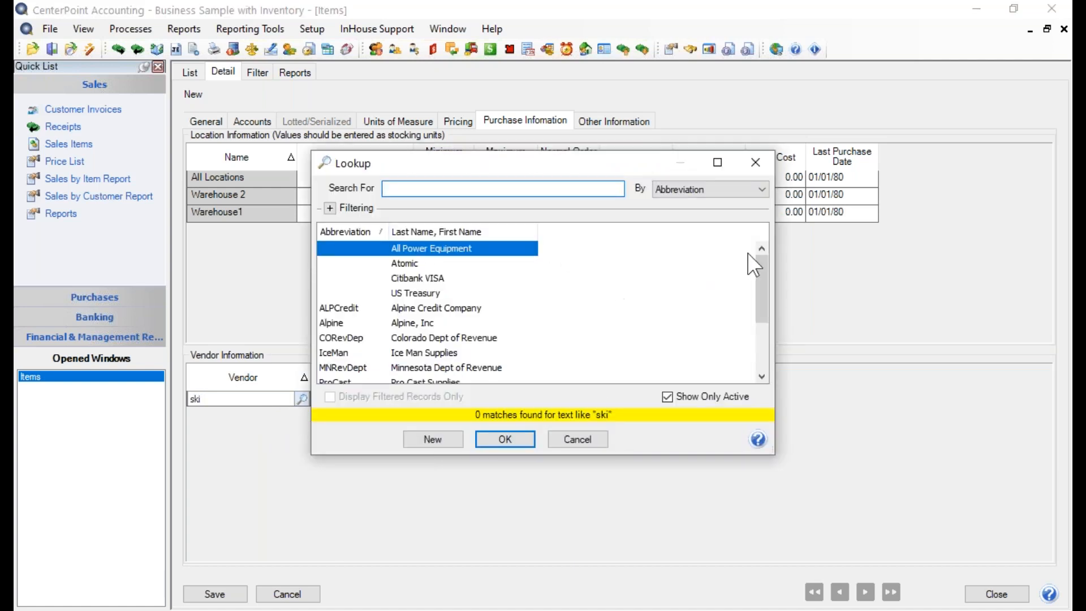
left_click(454, 353)
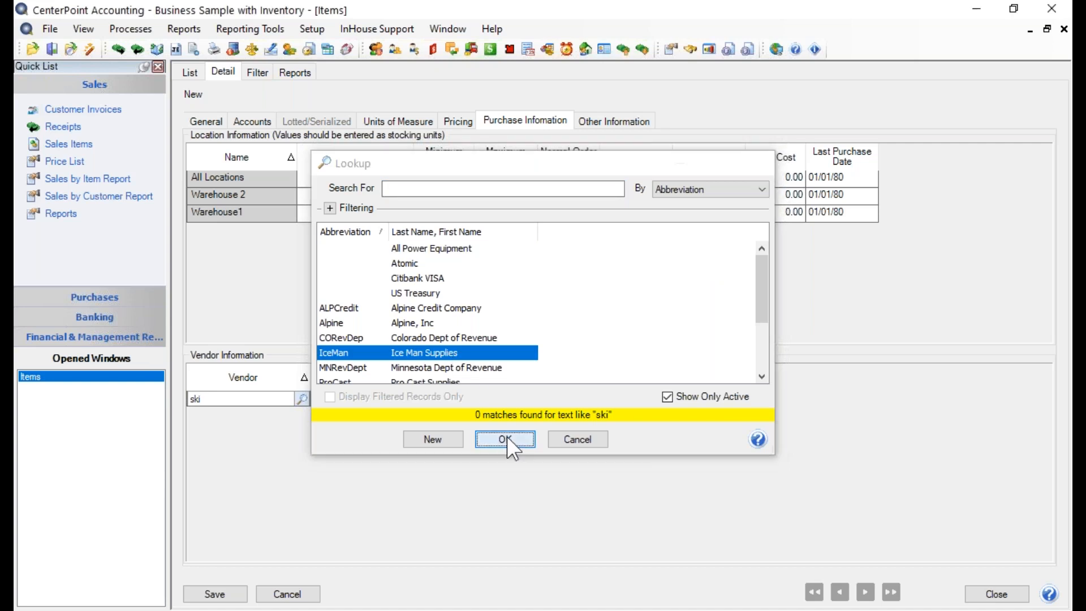
left_click(506, 439)
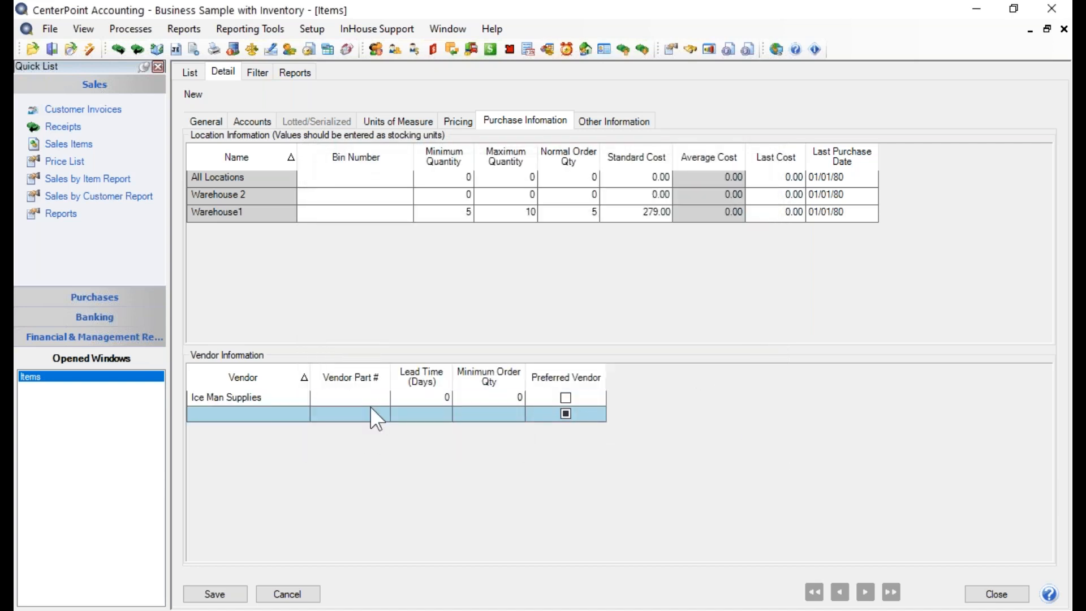
- Give Ice Man Supplies vendor part number 487970, a 30-day lead time and a minimum order quantity of 5, and mark it as preferred
type("487970")
key("Tab")
type("30")
key("Tab")
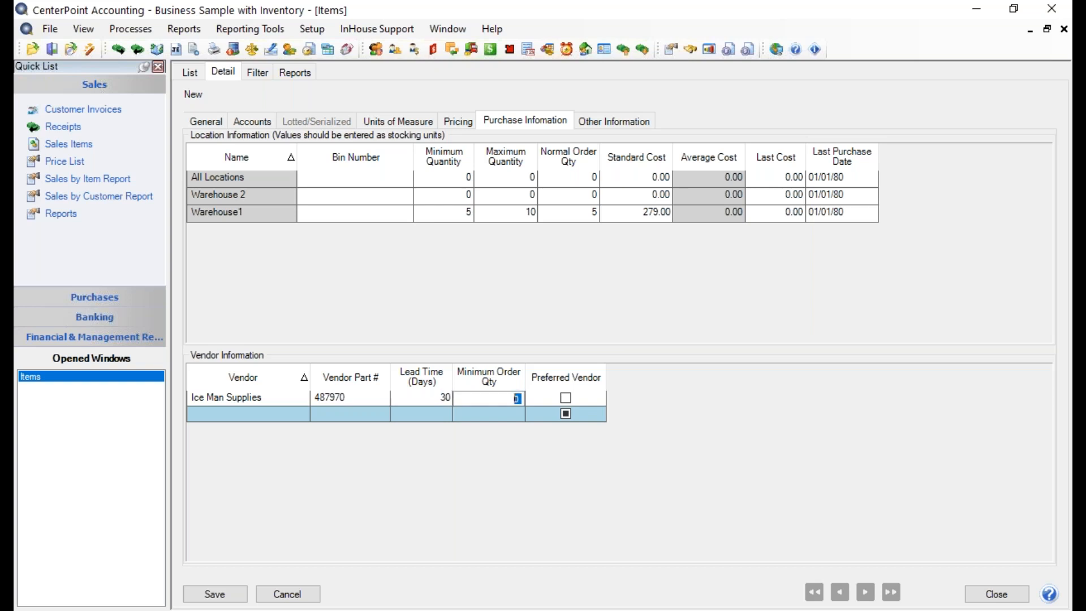
type("5")
key("Tab")
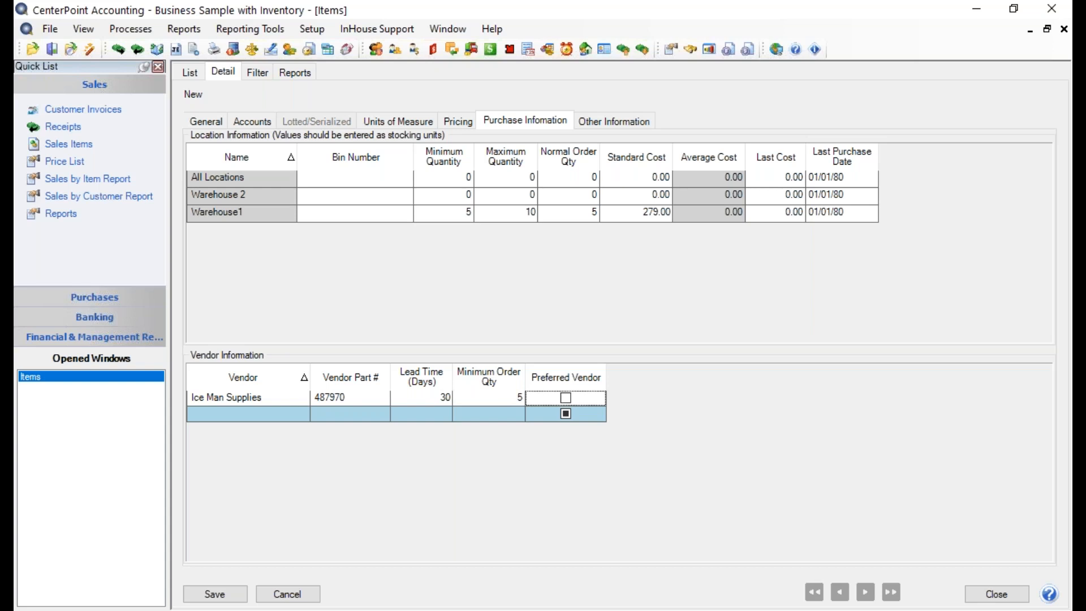
left_click(567, 398)
- Examine the database-level Item Custom Fields preferences, including the name and default value of Custom Field 1, and save them as they are
left_click(629, 134)
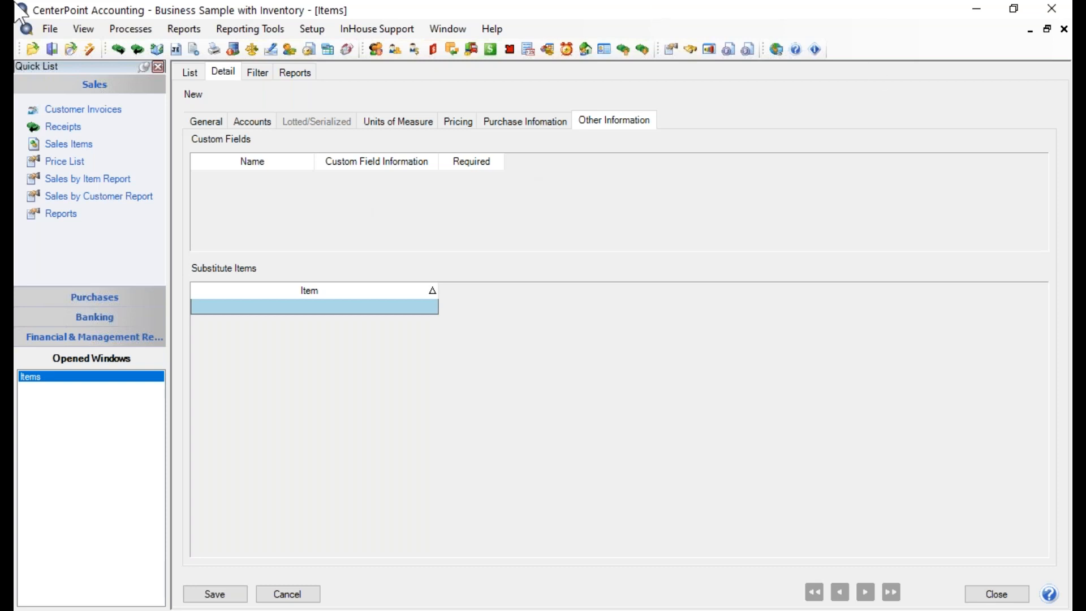
left_click(49, 28)
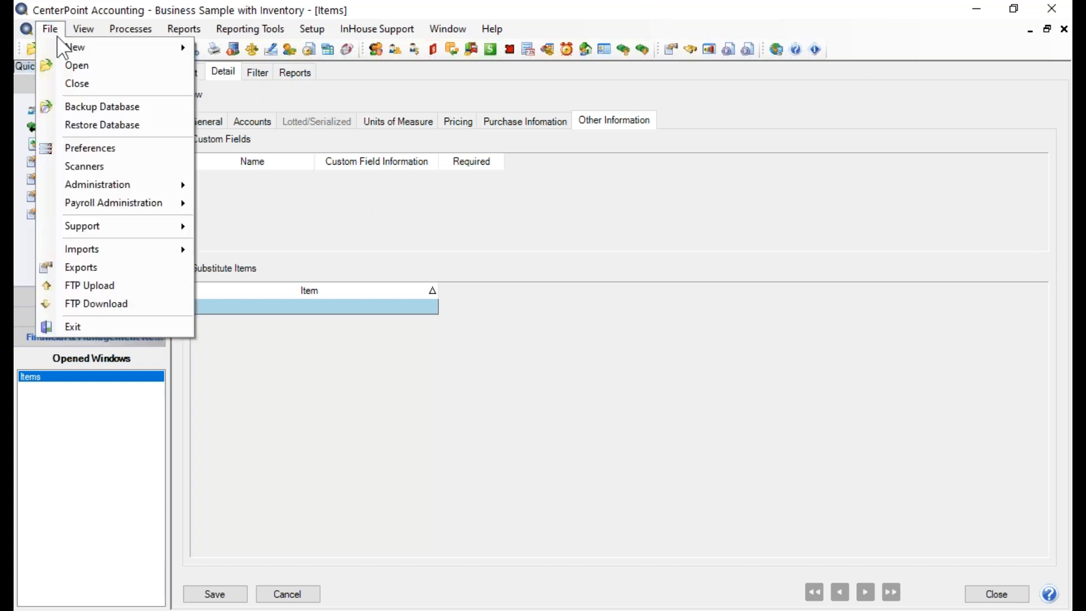
left_click(93, 165)
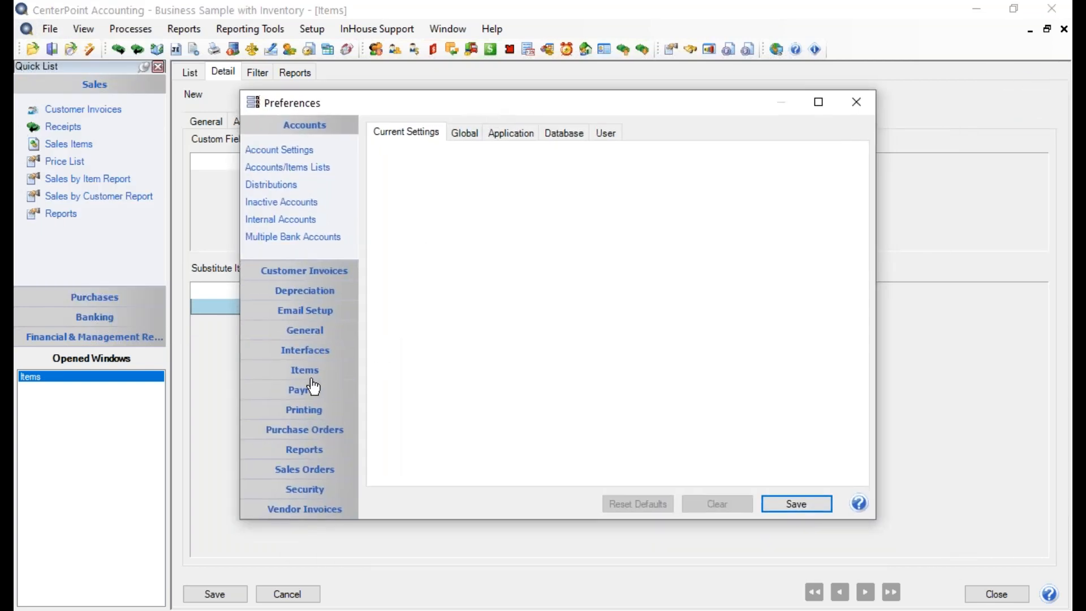
left_click(307, 374)
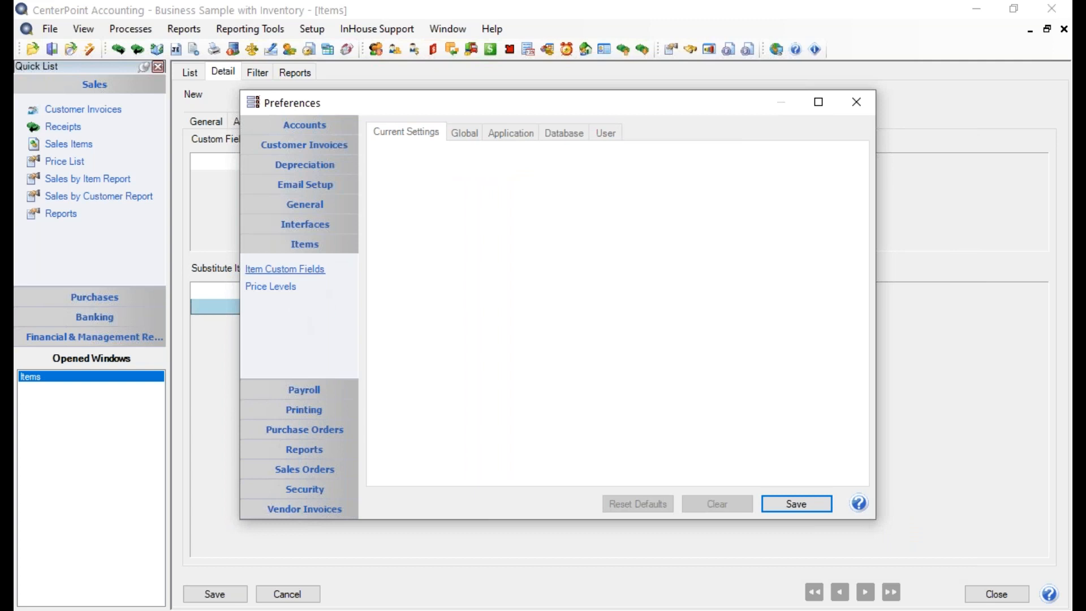
left_click(273, 269)
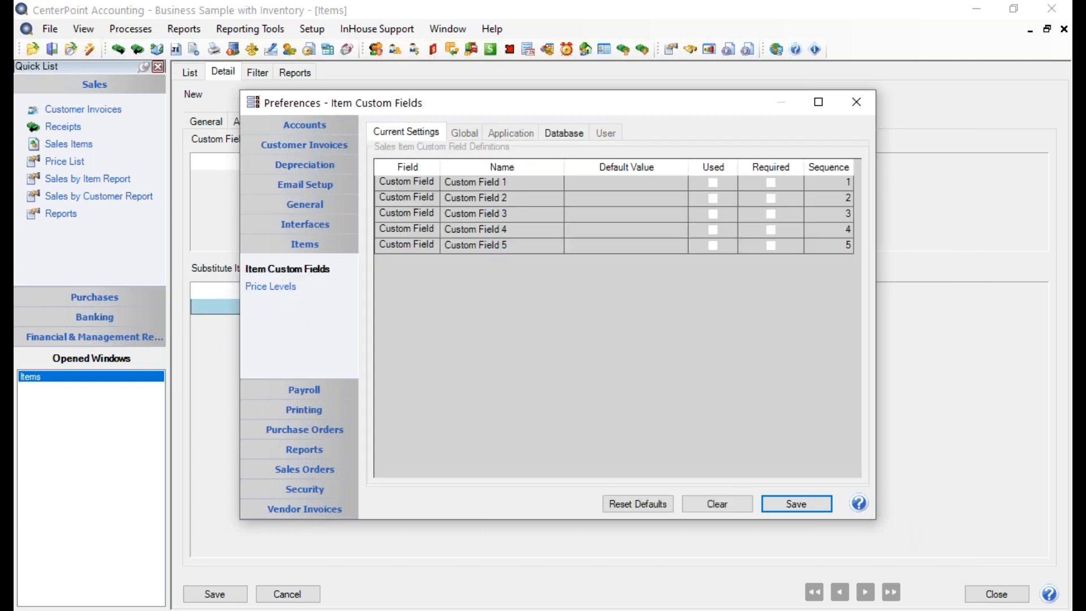
left_click(568, 136)
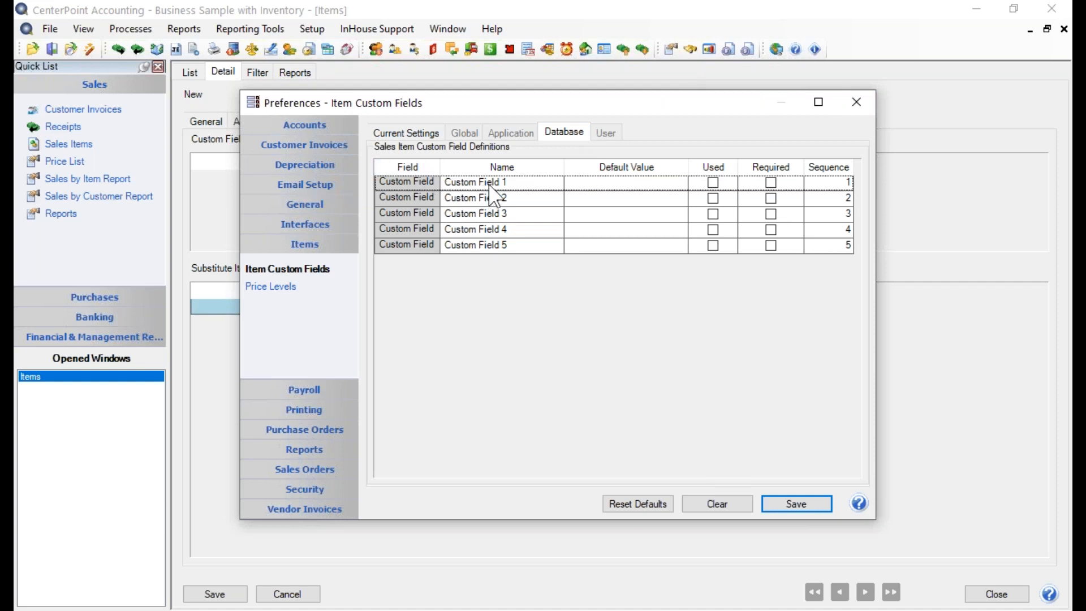
left_click(516, 183)
left_click_drag(514, 185, 271, 221)
left_click(662, 184)
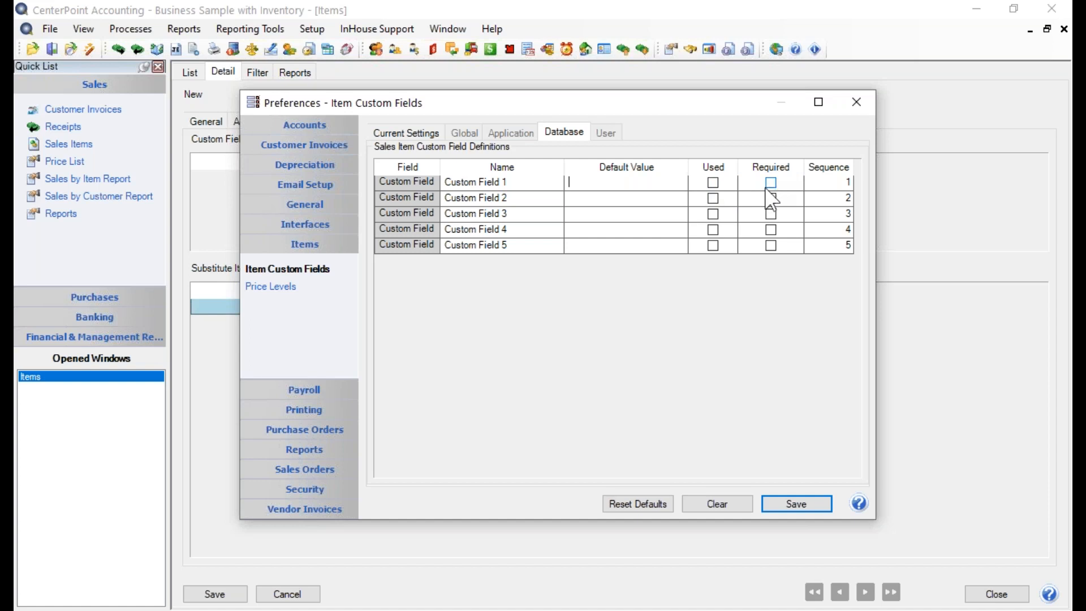
left_click(809, 503)
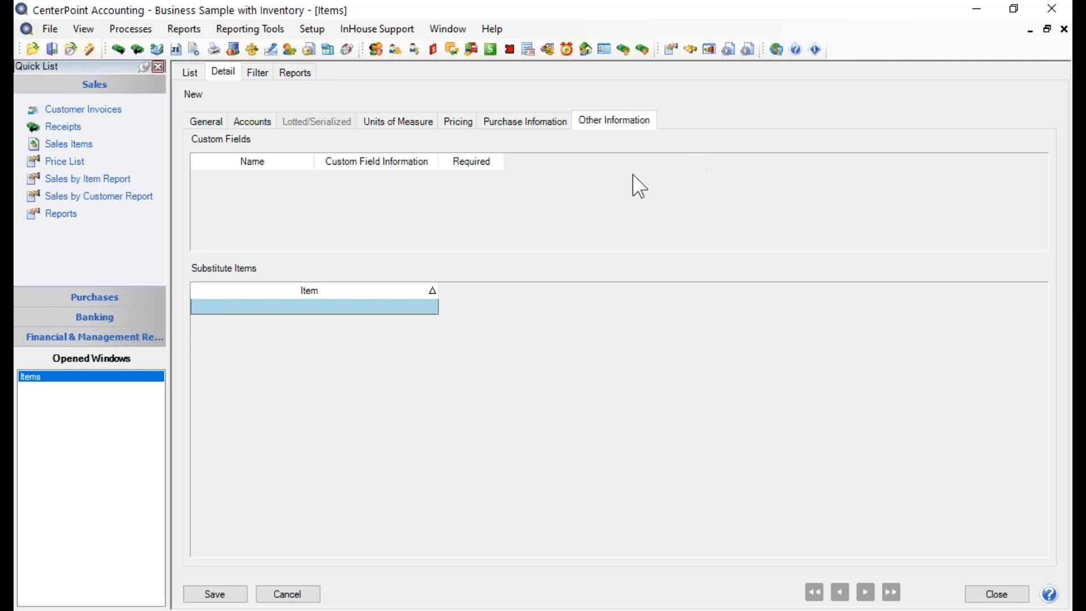
- Look through the items available as substitutes, widening the Name column, and close the lookup without choosing one
left_click(378, 309)
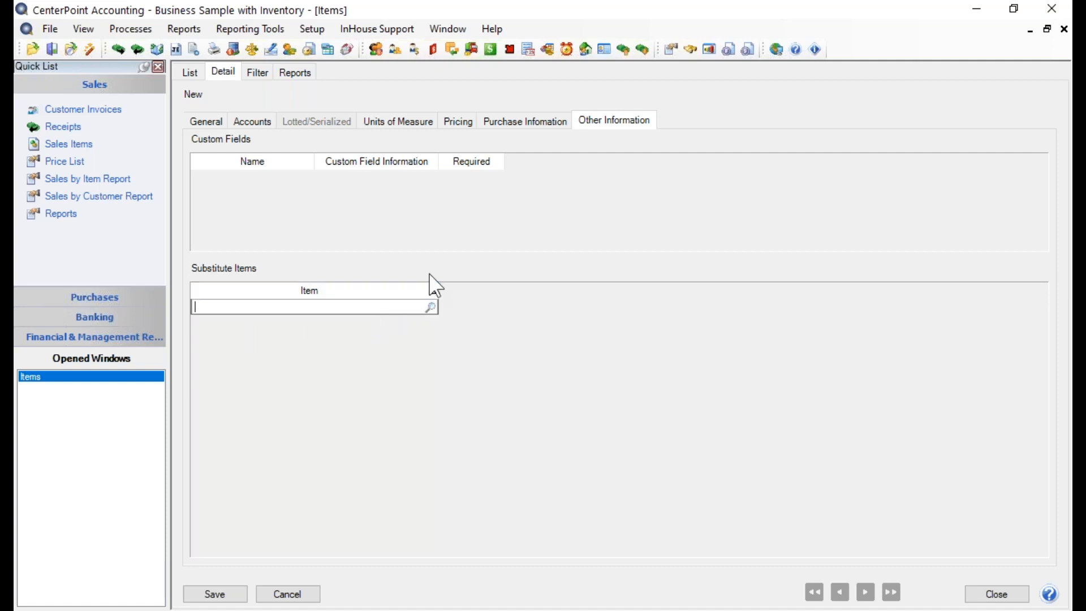
left_click(430, 290)
left_click(431, 308)
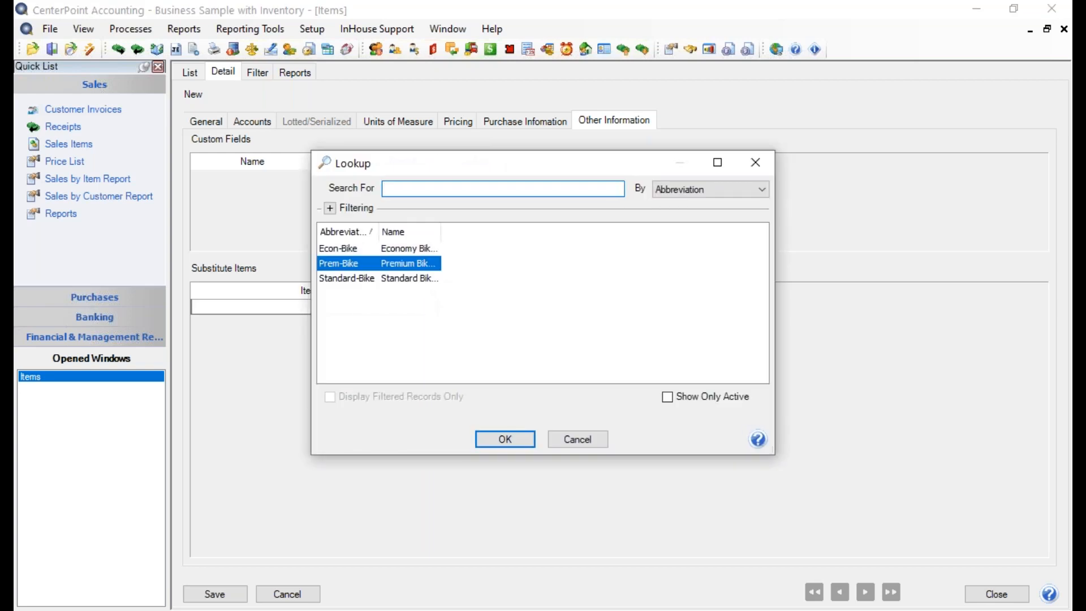
left_click_drag(440, 232, 451, 231)
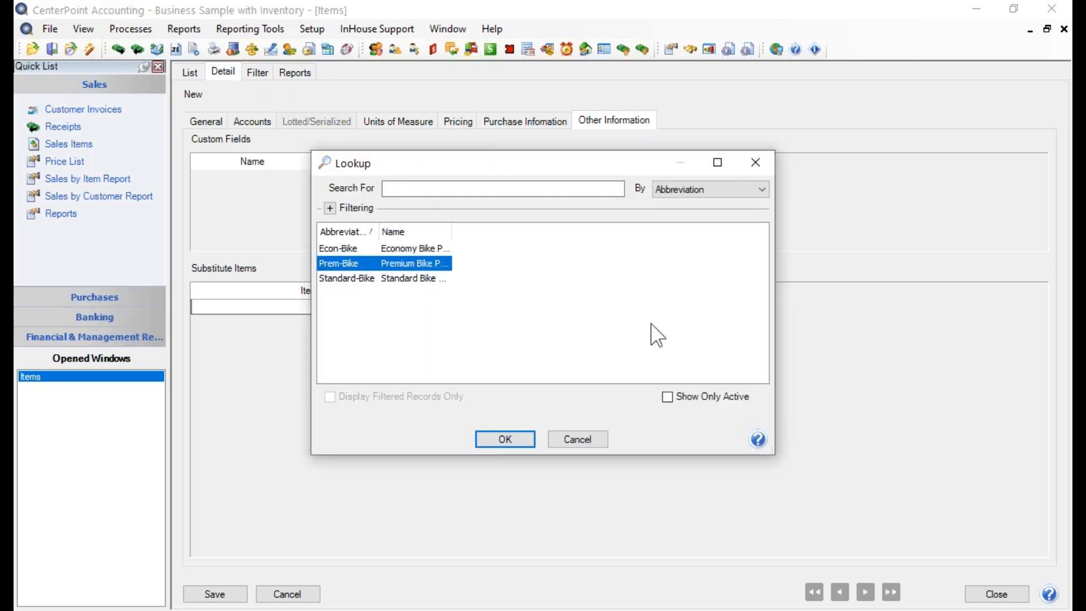
left_click(593, 436)
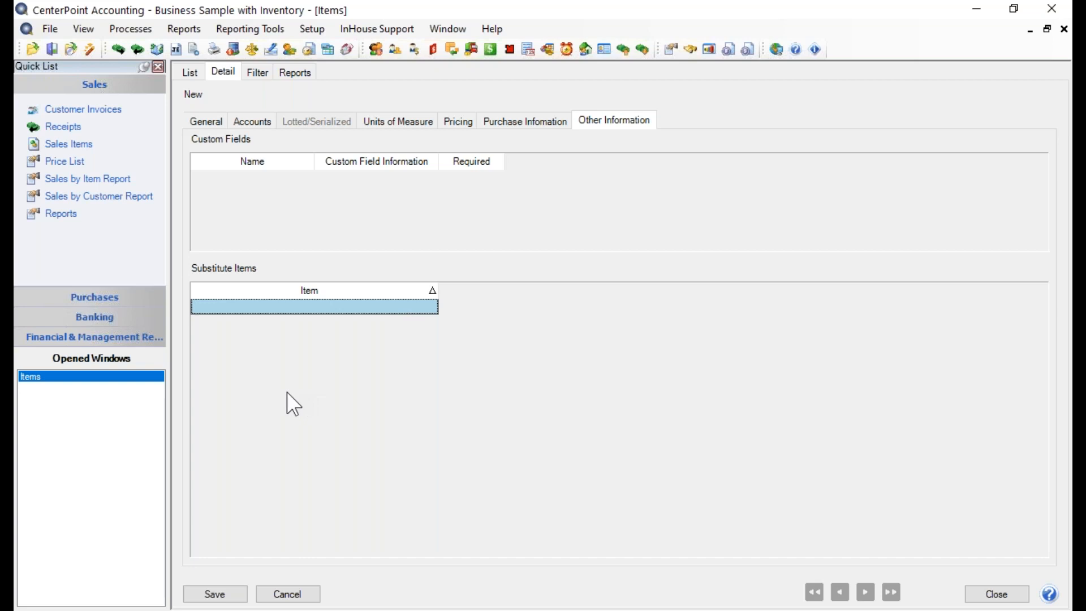
- Link the picture file Atomic Vantage 79.jpg from the Desktop to the item's general information
left_click(204, 120)
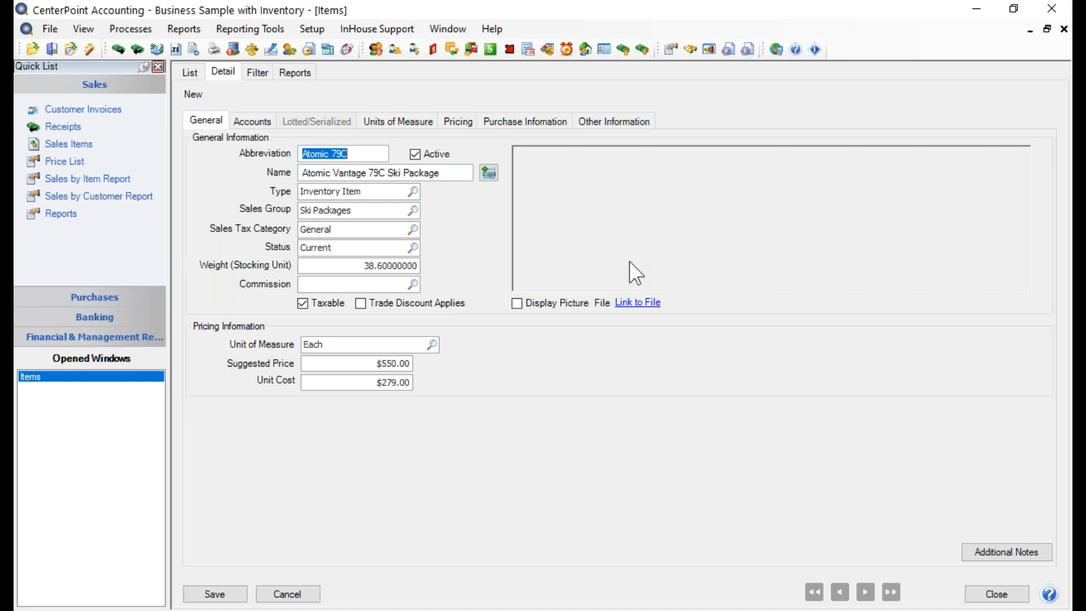
left_click(634, 309)
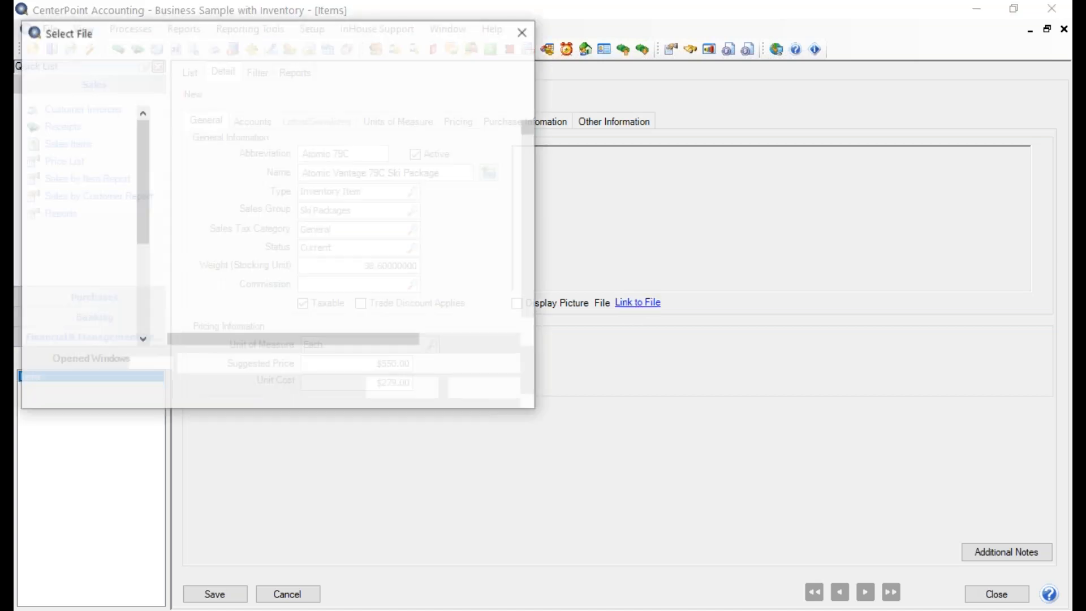
left_click(113, 163)
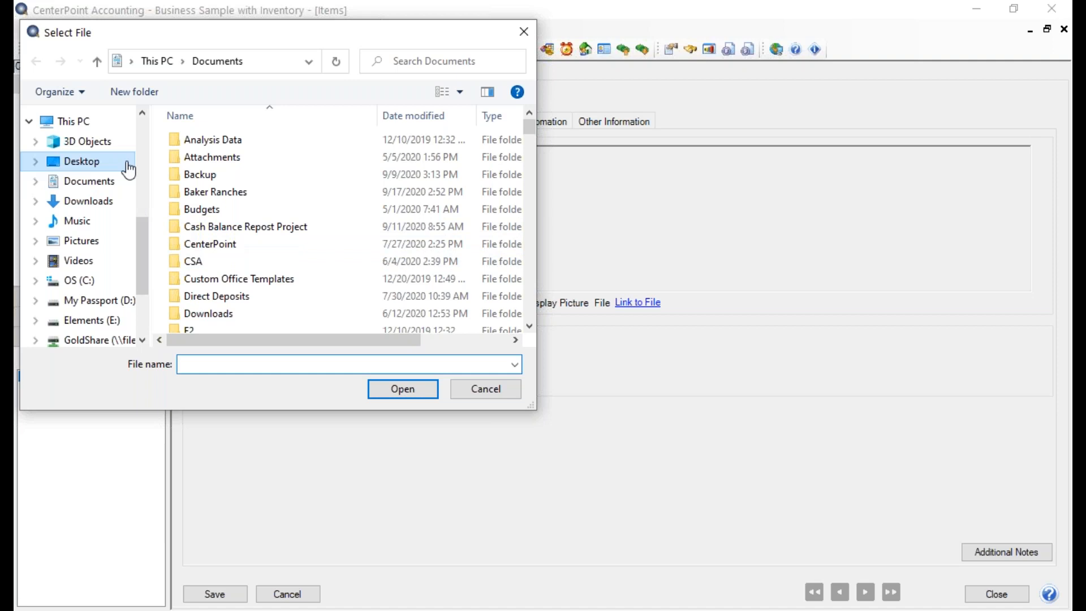
left_click(252, 176)
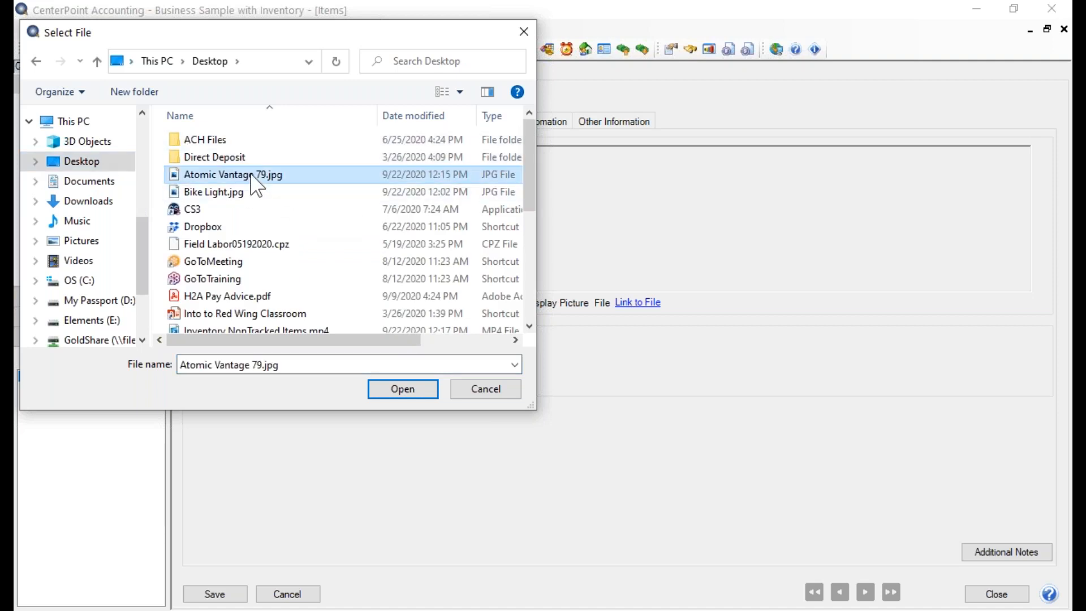
left_click(402, 389)
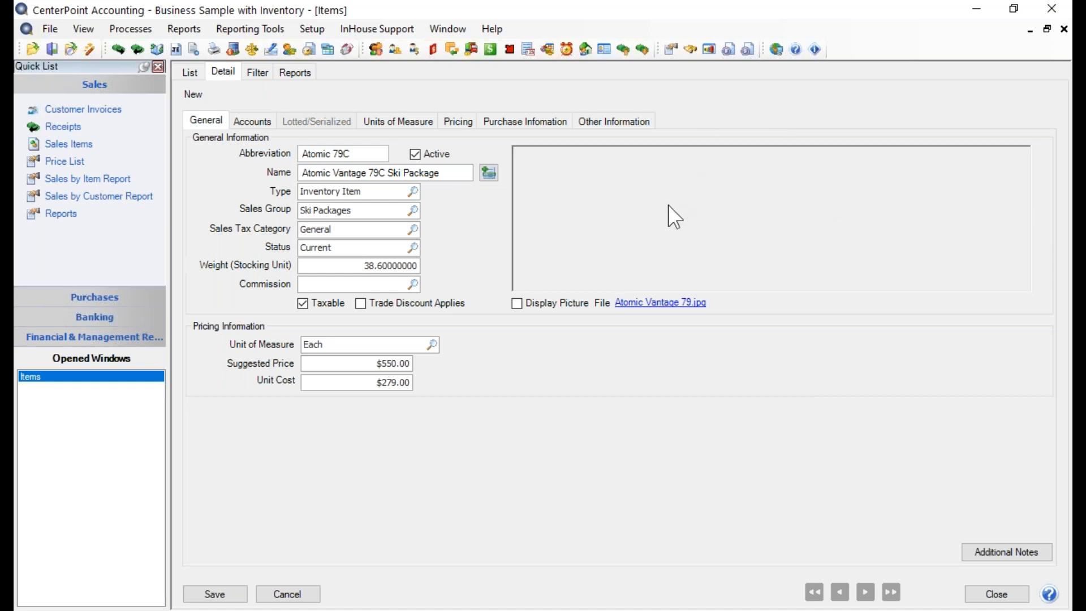
- Preview the linked picture within the item, hide it again, and view the linked file in the image viewer before closing it
left_click(515, 301)
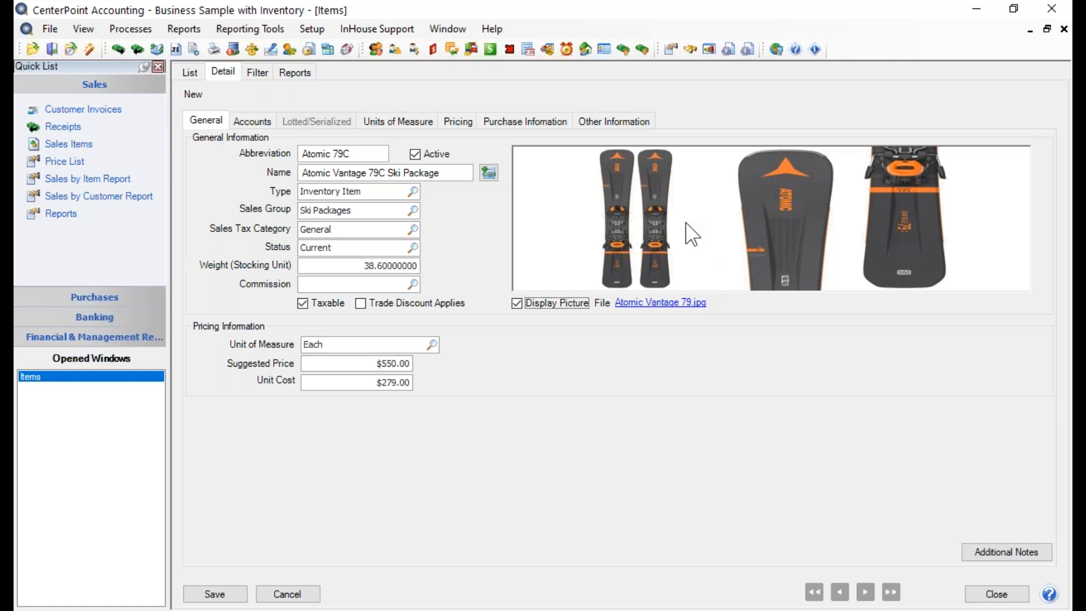
left_click(516, 304)
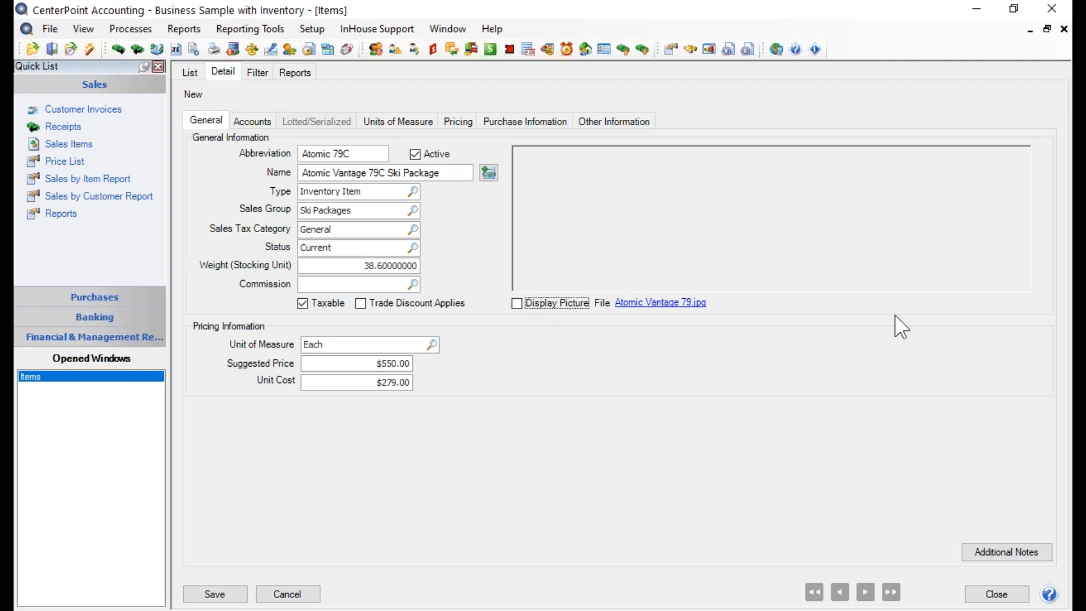
left_click(668, 305)
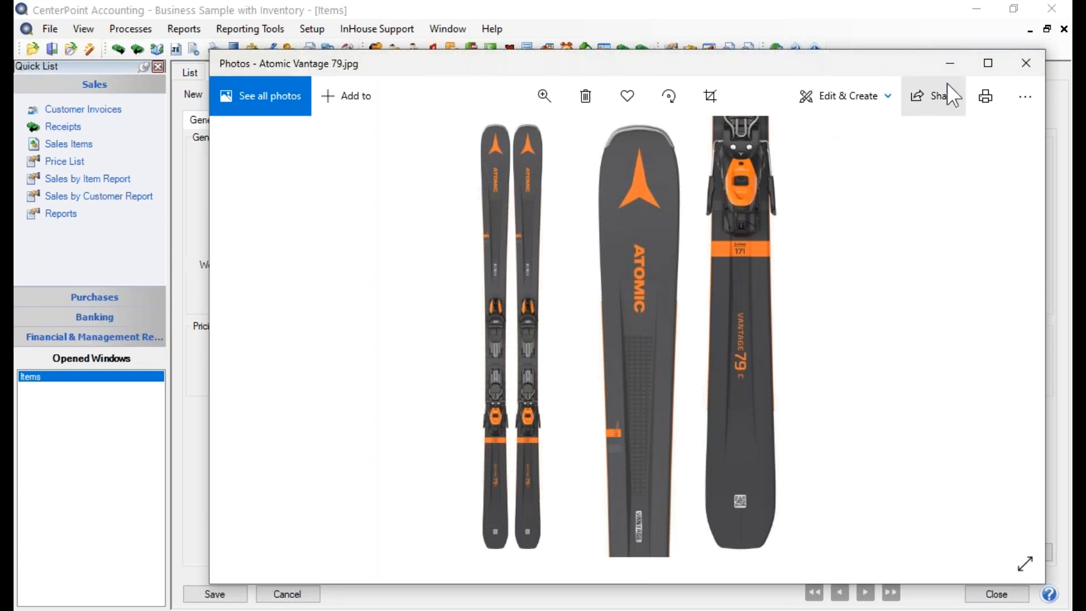
left_click(1025, 61)
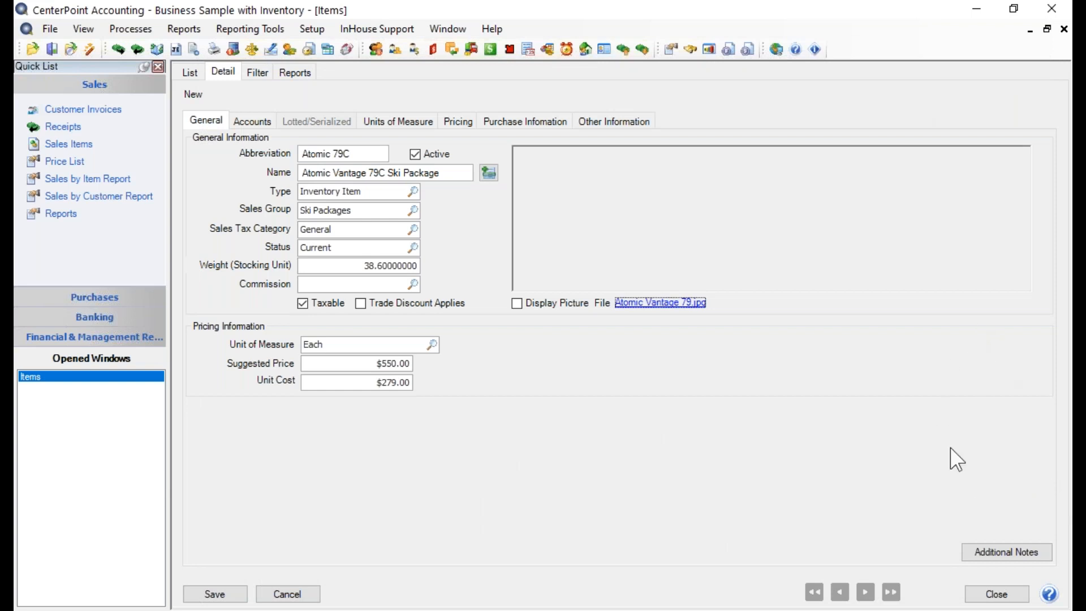
- Add an additional note to the item with a date and time stamp followed by the text "This is a note"
left_click(999, 552)
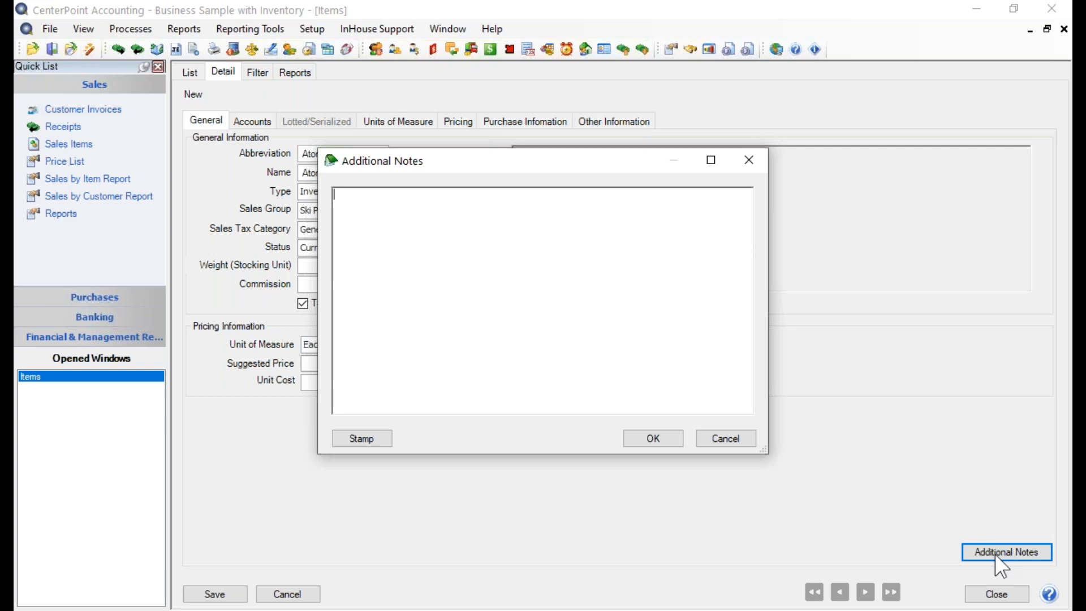
left_click(346, 439)
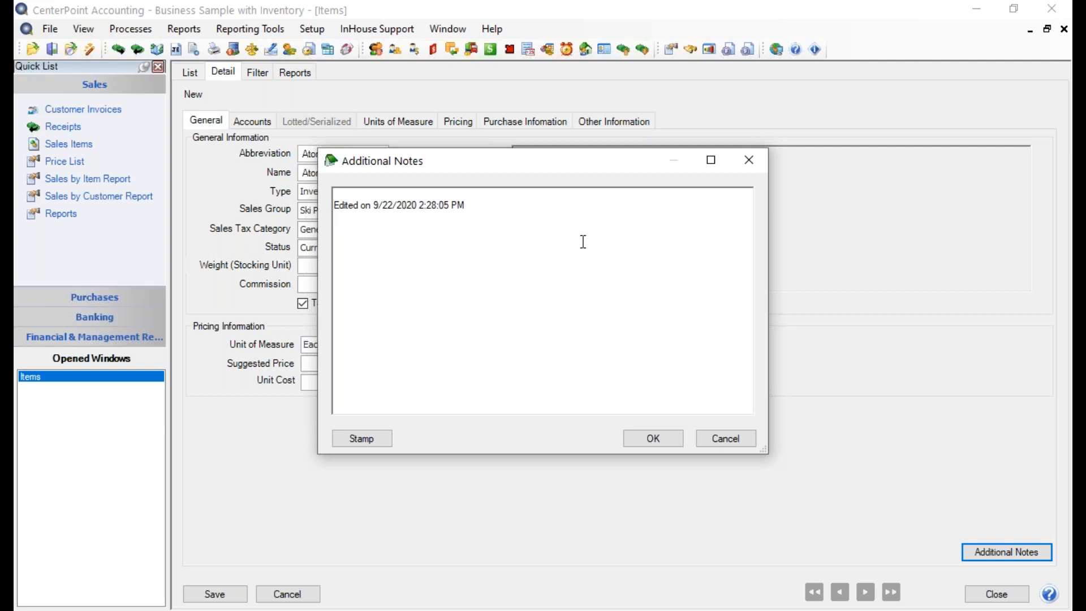
type("This is a note")
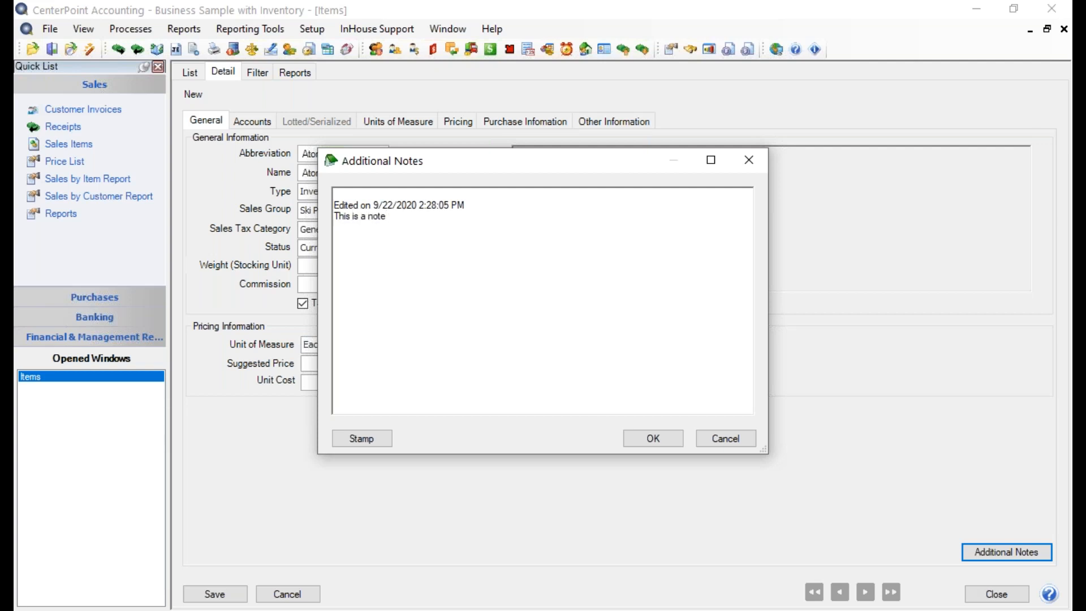
left_click(661, 437)
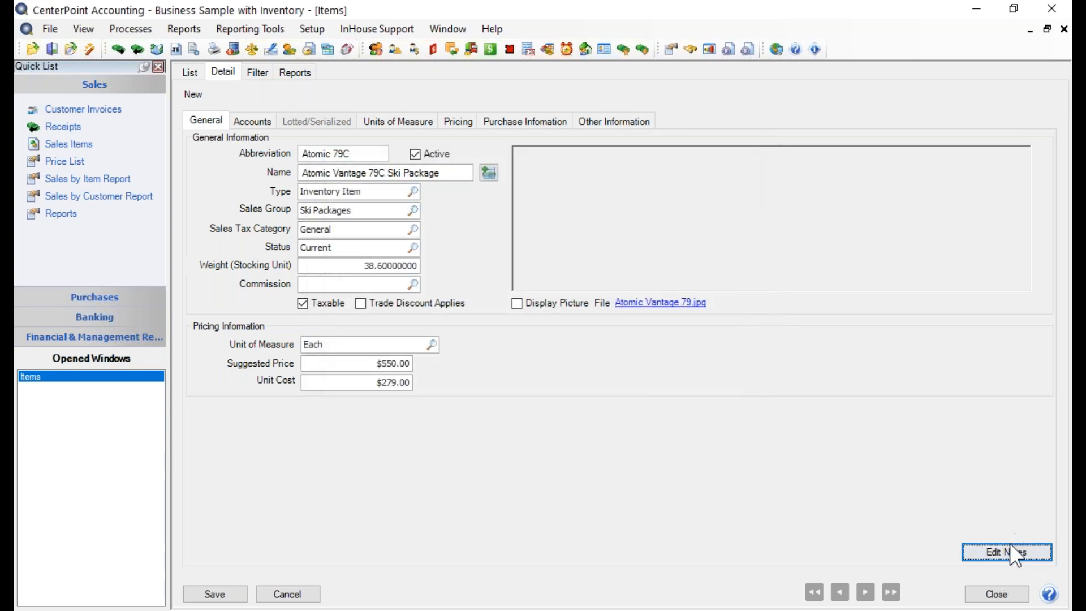
left_click(983, 557)
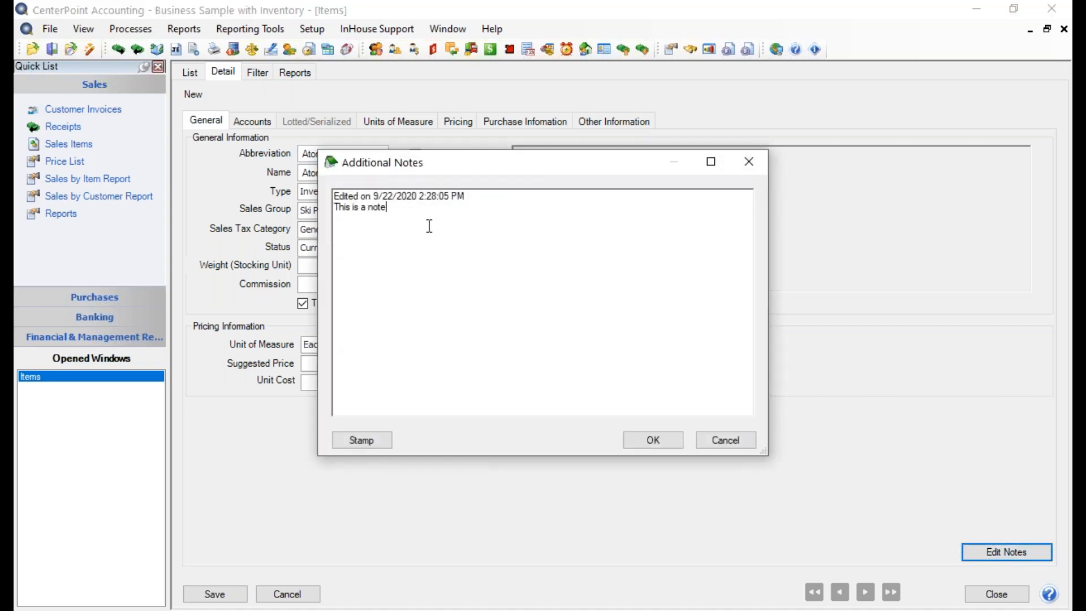
left_click(365, 443)
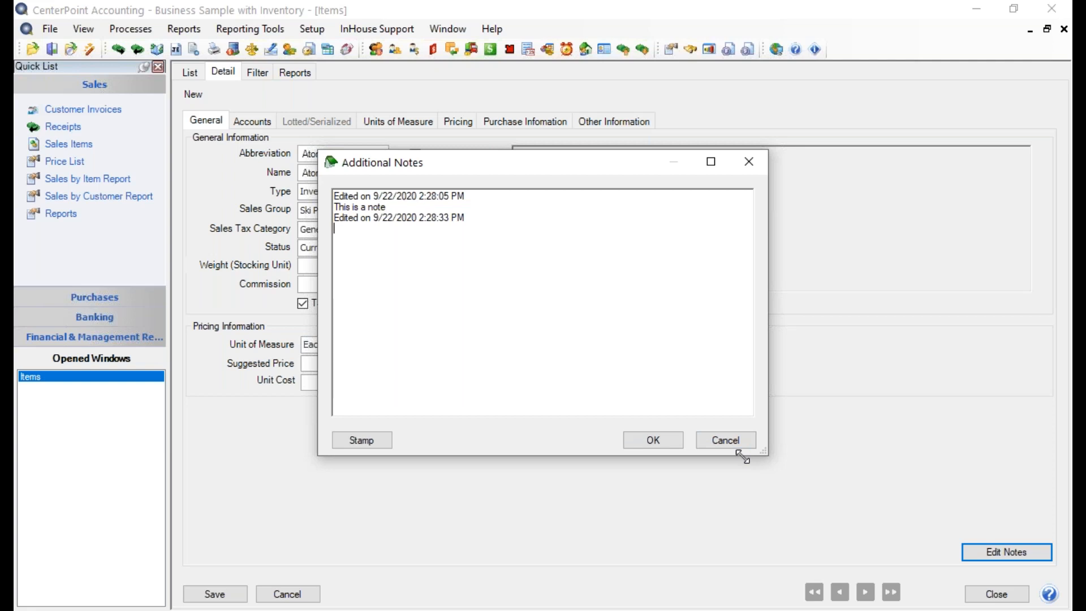
left_click(726, 441)
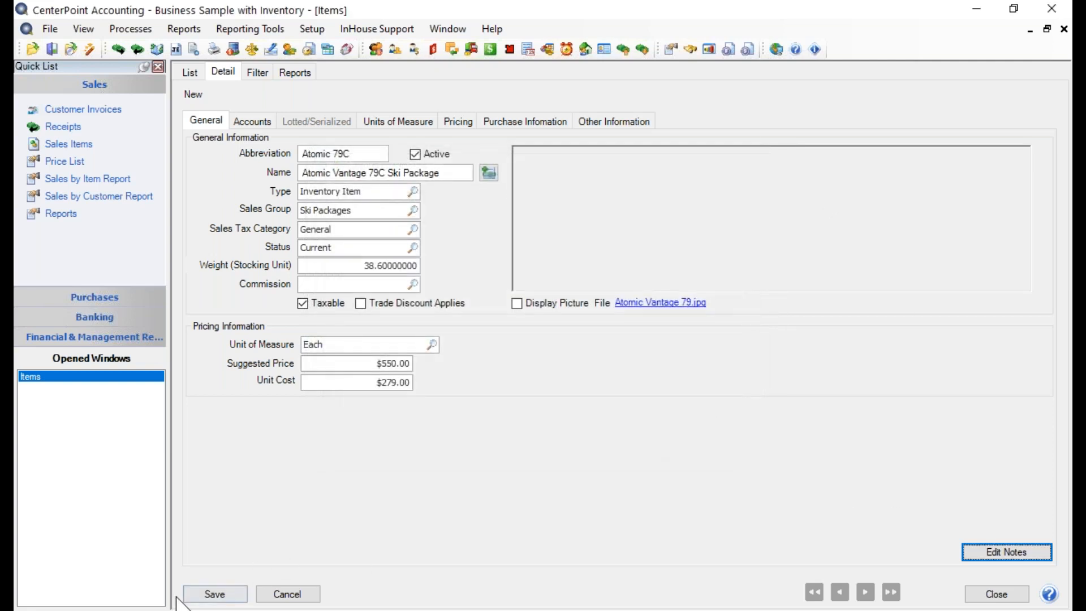
- Save the new Atomic Vantage 79C Ski Package item
left_click(205, 594)
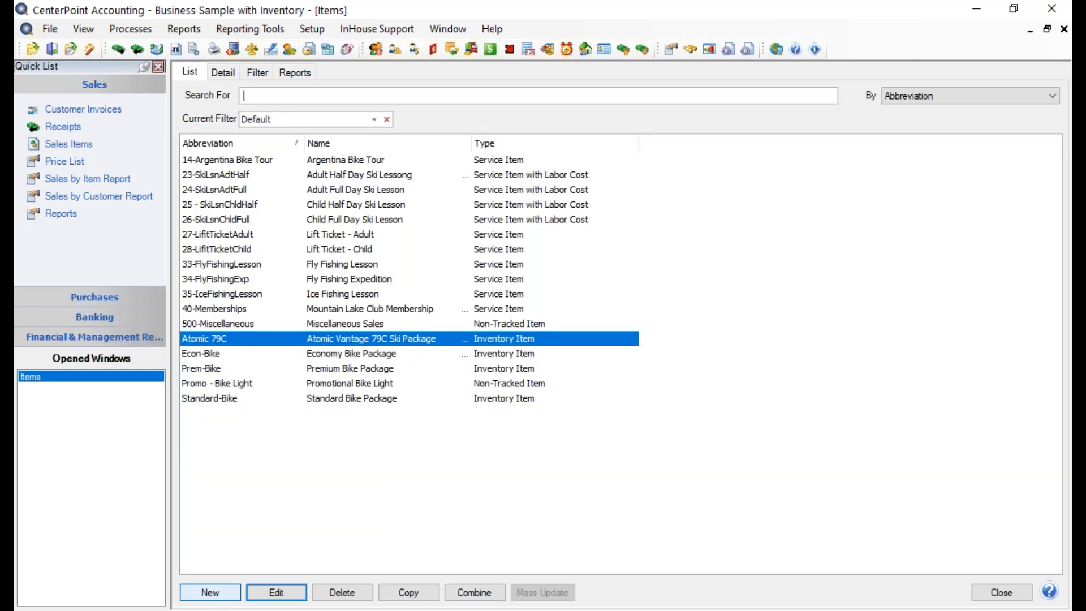